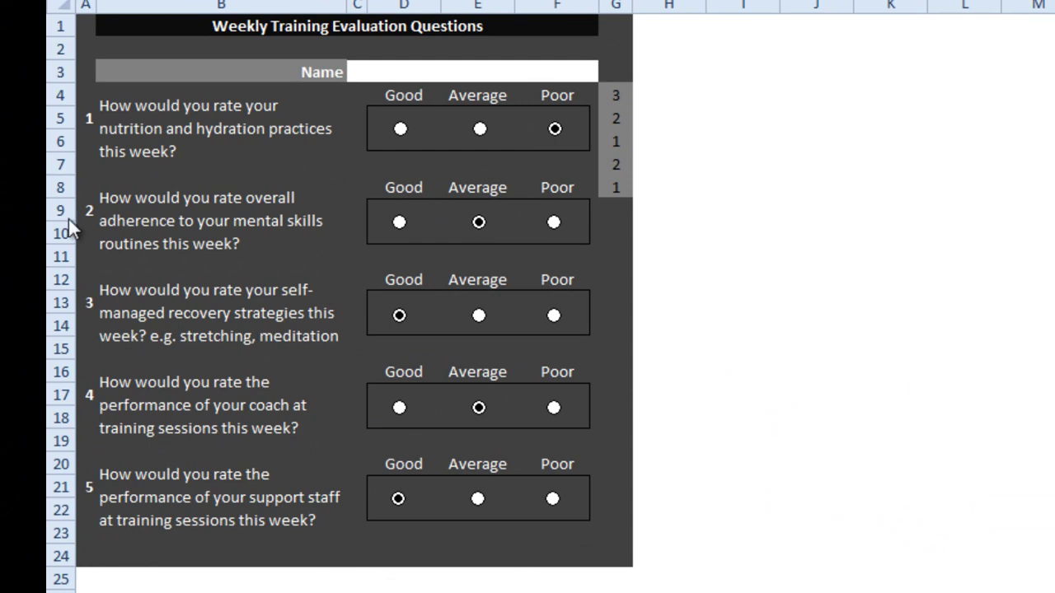
Try the Good, Average and Poor options for question 1 and check the linked values in G4:G8.
left_click(401, 130)
left_click(479, 130)
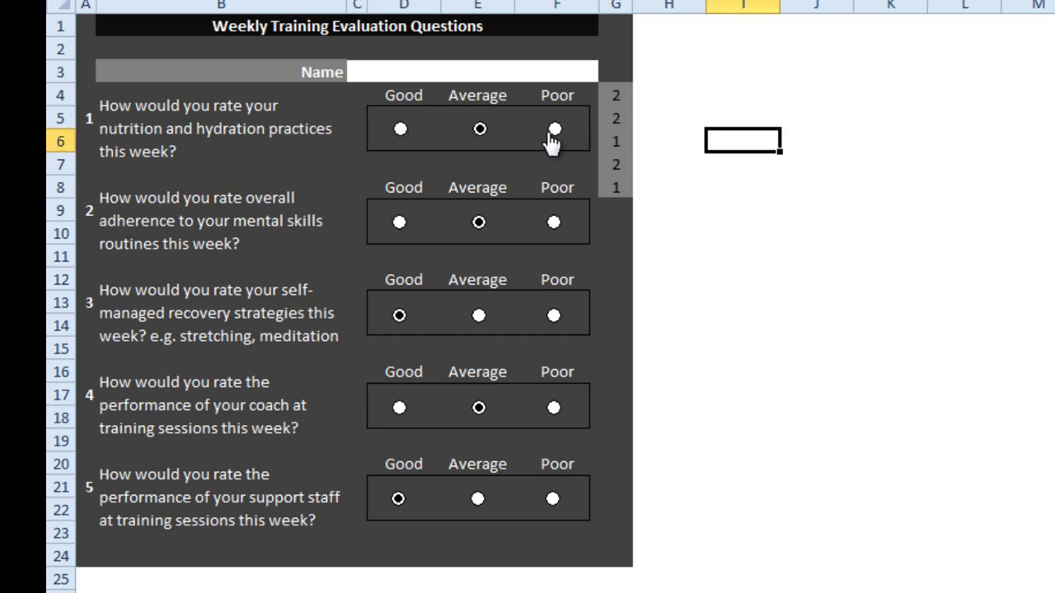
left_click(555, 131)
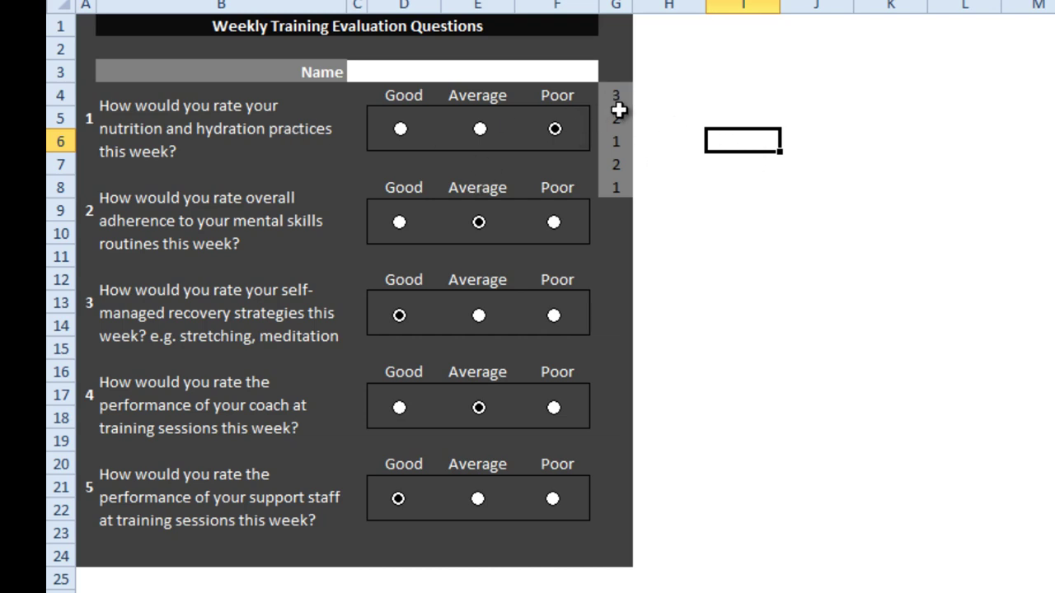
left_click(482, 132)
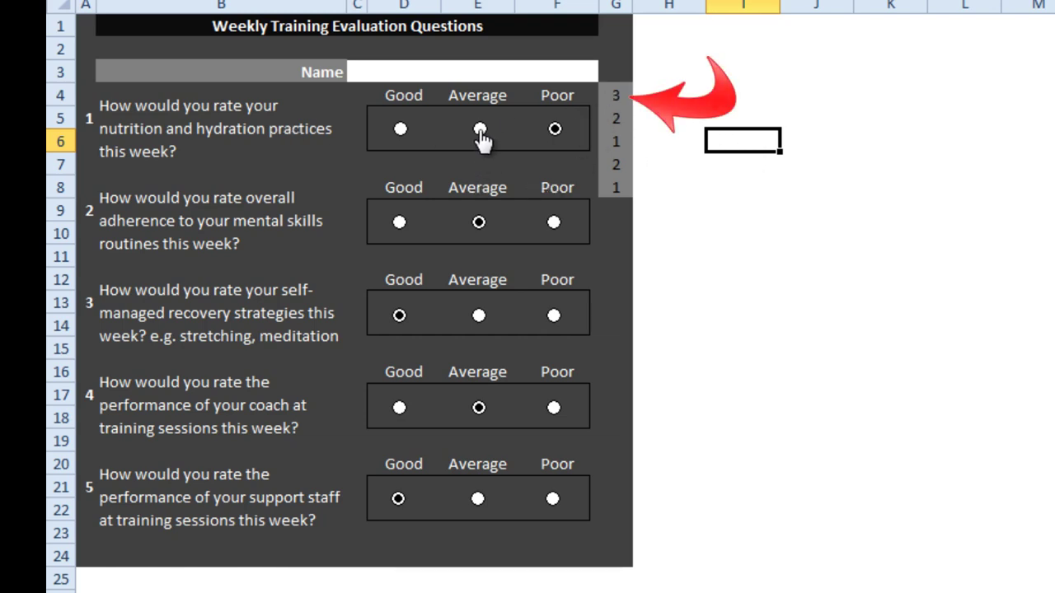
left_click(401, 142)
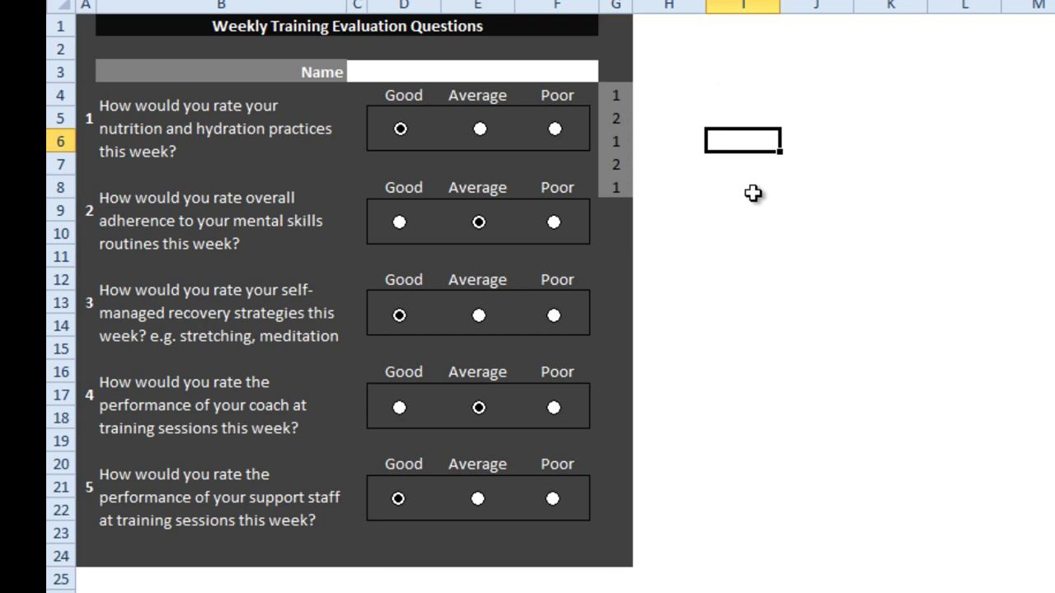
left_click_drag(618, 92, 617, 188)
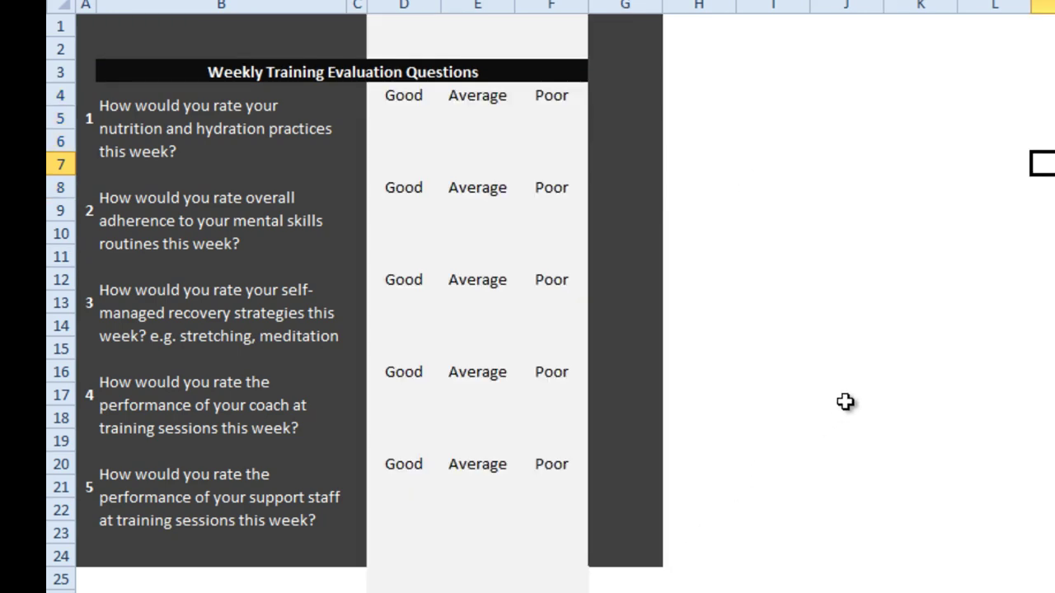
Draw a Form Control option button under question 1's Good heading and widen it to show its full caption.
left_click(844, 399)
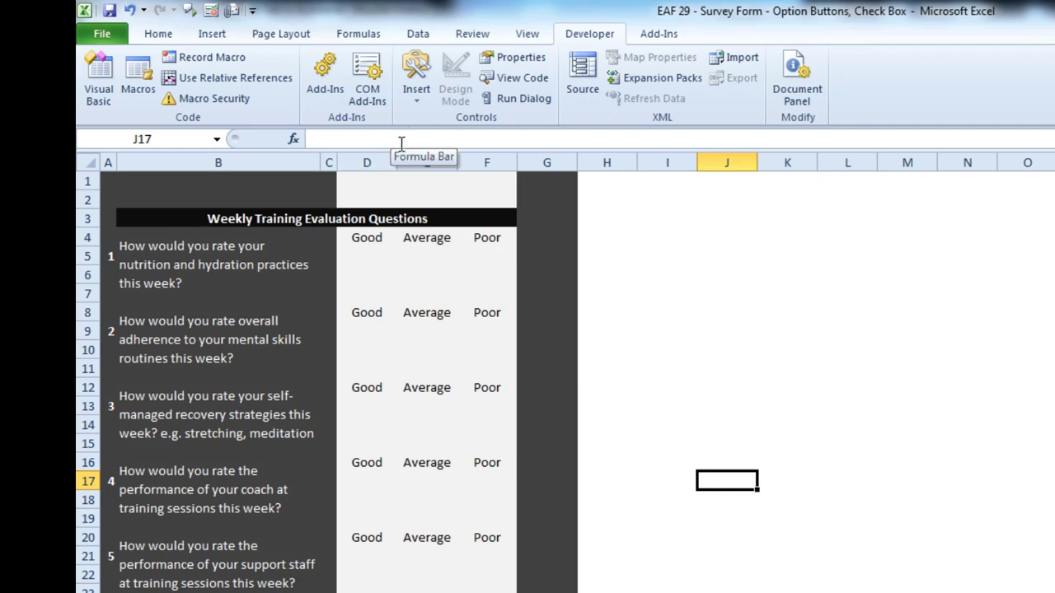
left_click(413, 90)
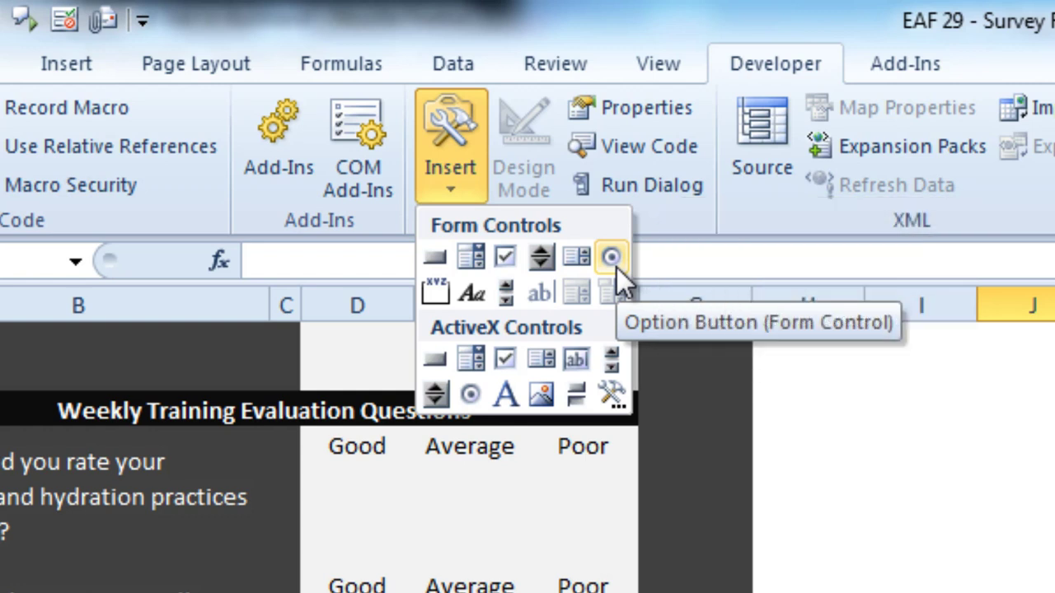
left_click(617, 268)
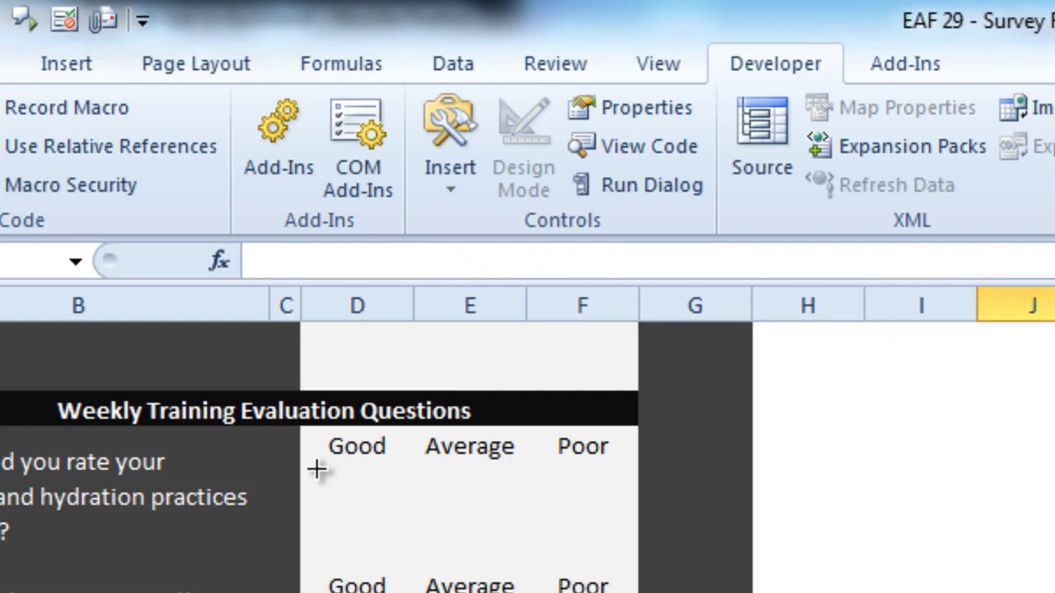
mouse_move(321, 472)
left_mouse_down()
mouse_move(358, 527)
mouse_move(378, 525)
left_mouse_up()
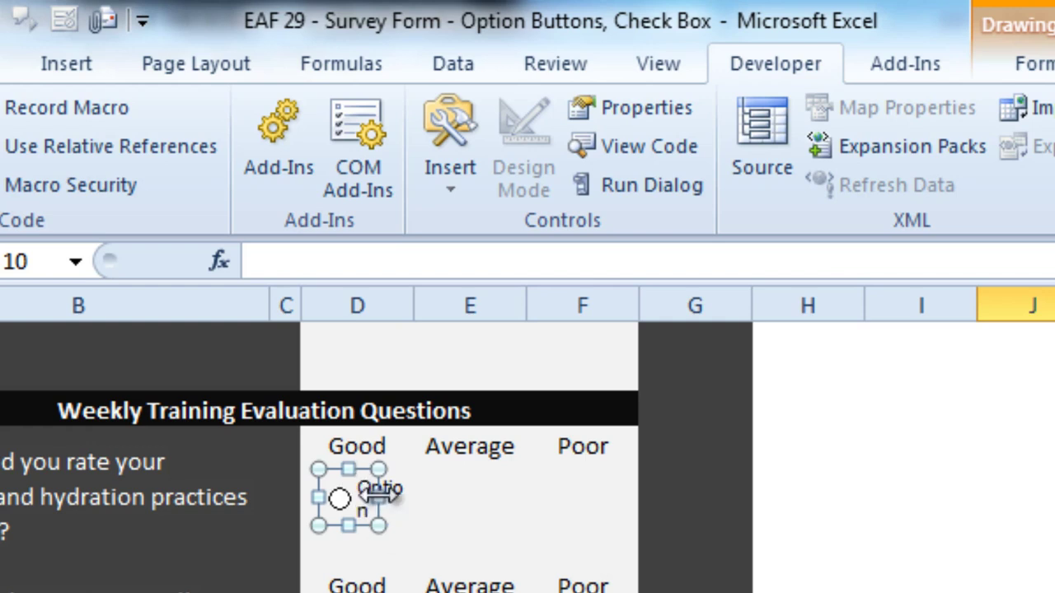
left_click_drag(379, 497, 536, 498)
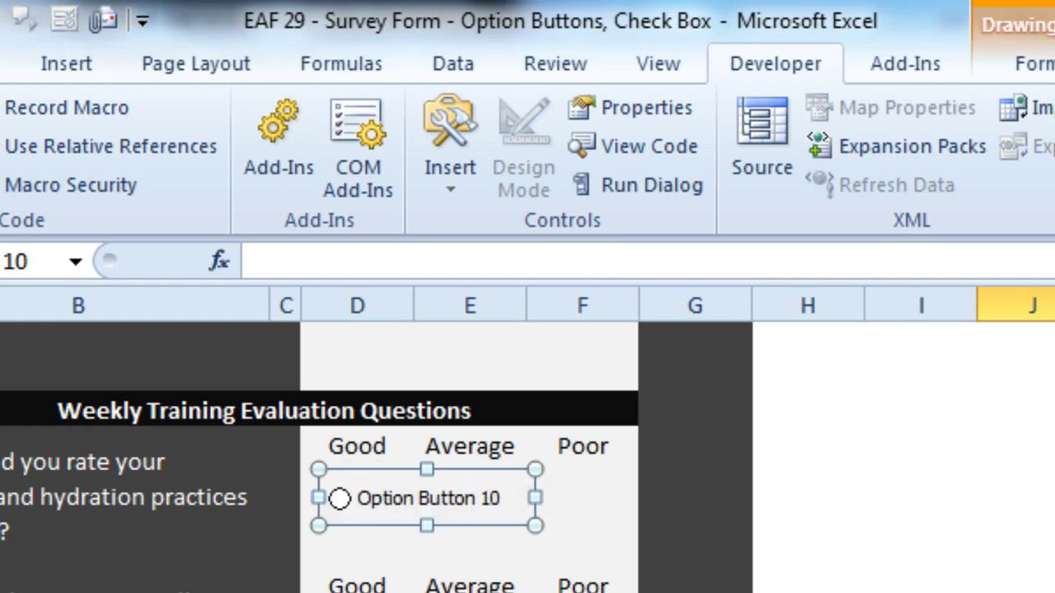
Remove the option button's caption and shrink its frame to fit around the circle.
left_click(364, 500)
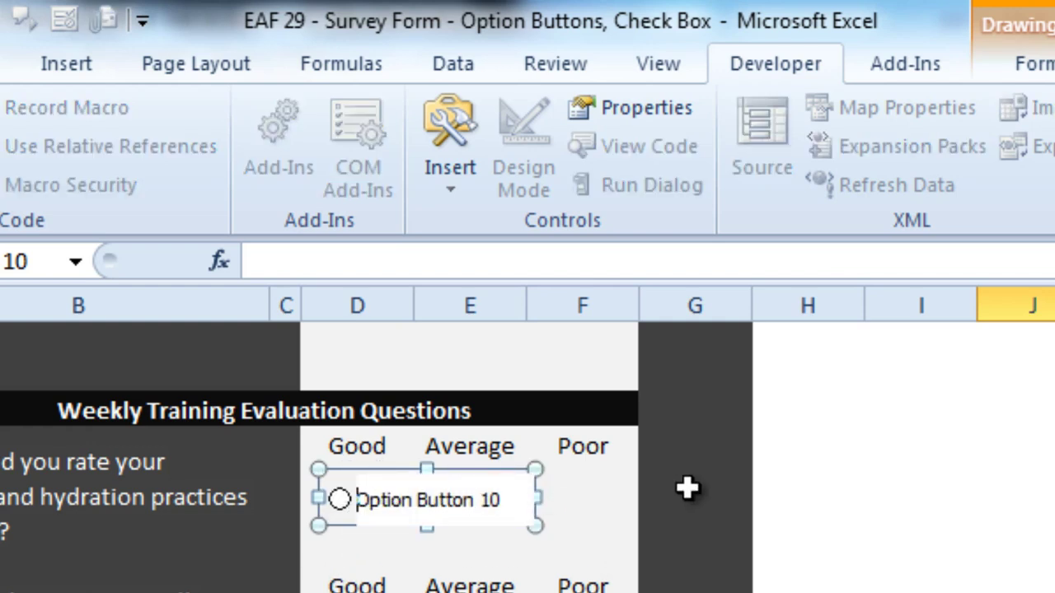
key("Delete")
key("Delete")
key("Delete")
key("Delete")
key("Delete")
key("Delete")
key("Delete")
key("Delete")
key("Delete")
key("Delete")
key("Delete")
key("Delete")
key("Delete")
key("Delete")
key("Delete")
key("Delete")
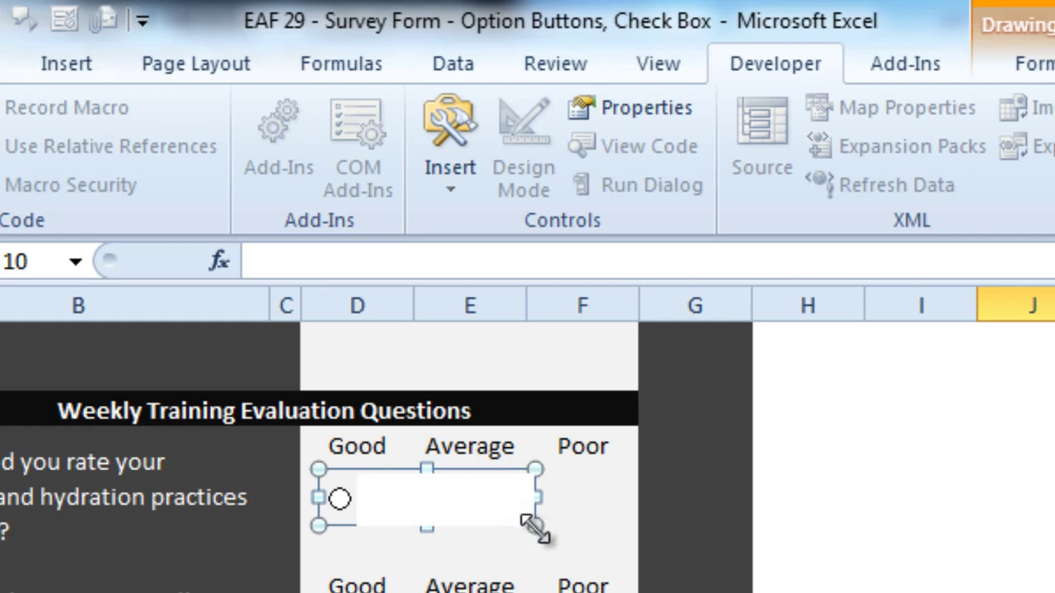
left_click_drag(535, 525, 400, 491)
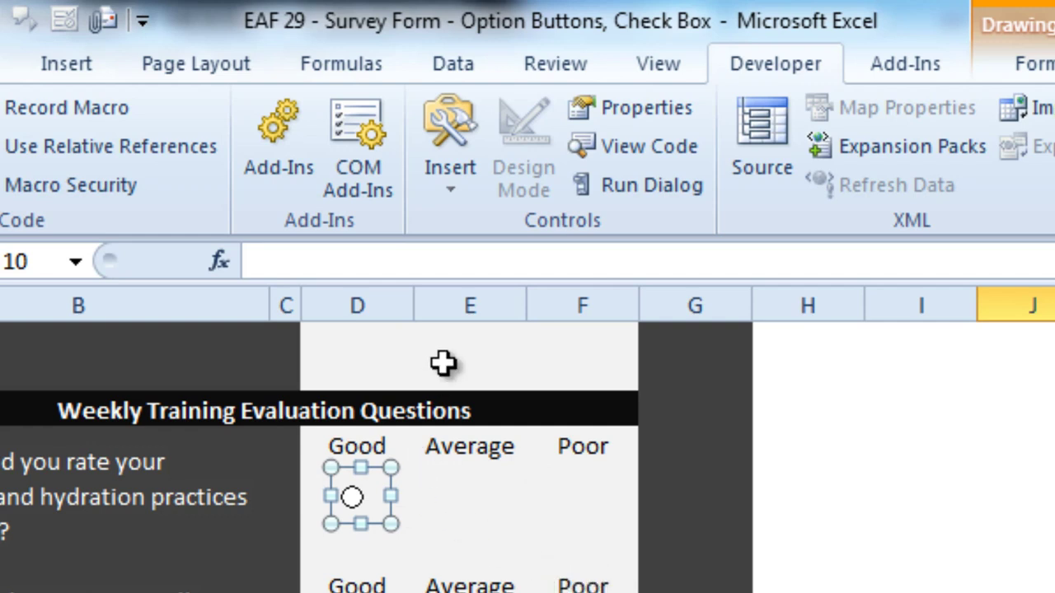
Copy the option button and place duplicates under the Average and Poor headings of question 1.
right_click(388, 505)
left_click(1013, 479)
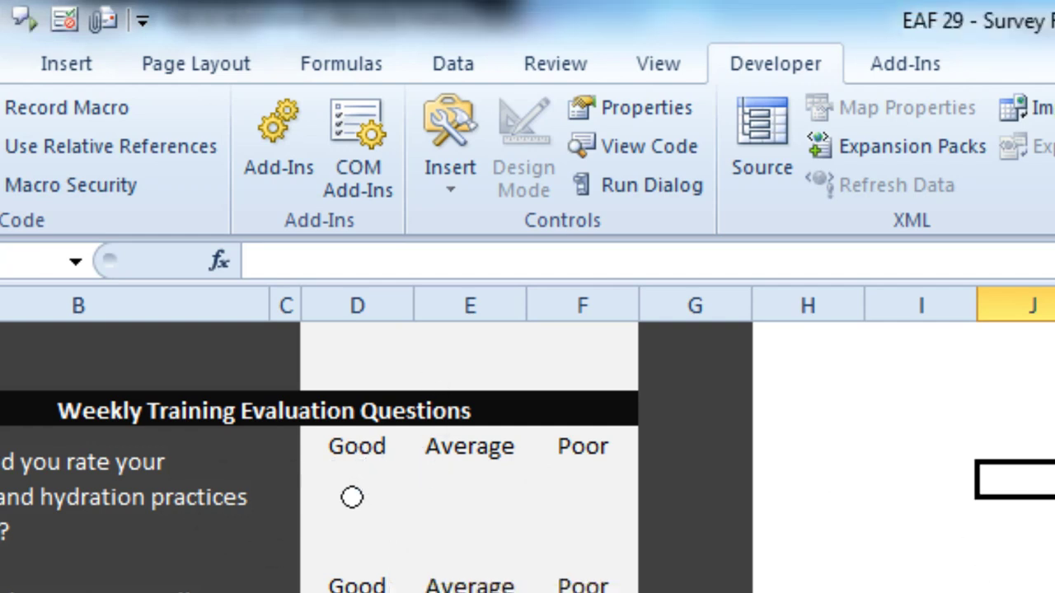
key("ctrl+v")
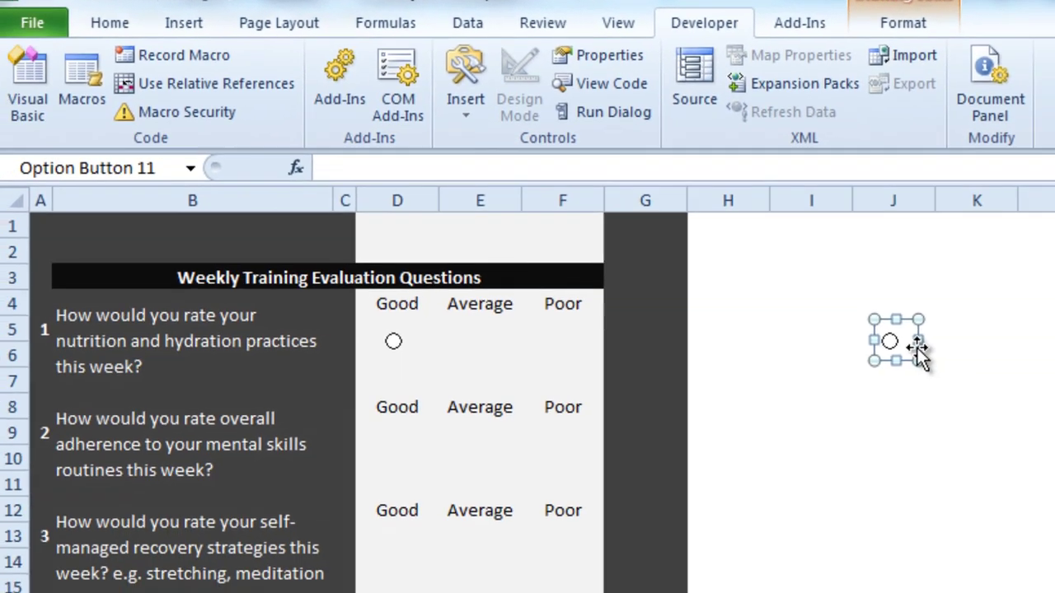
left_click_drag(1034, 496, 720, 531)
left_click_drag(651, 334, 501, 320)
left_click(889, 305)
key("ctrl+v")
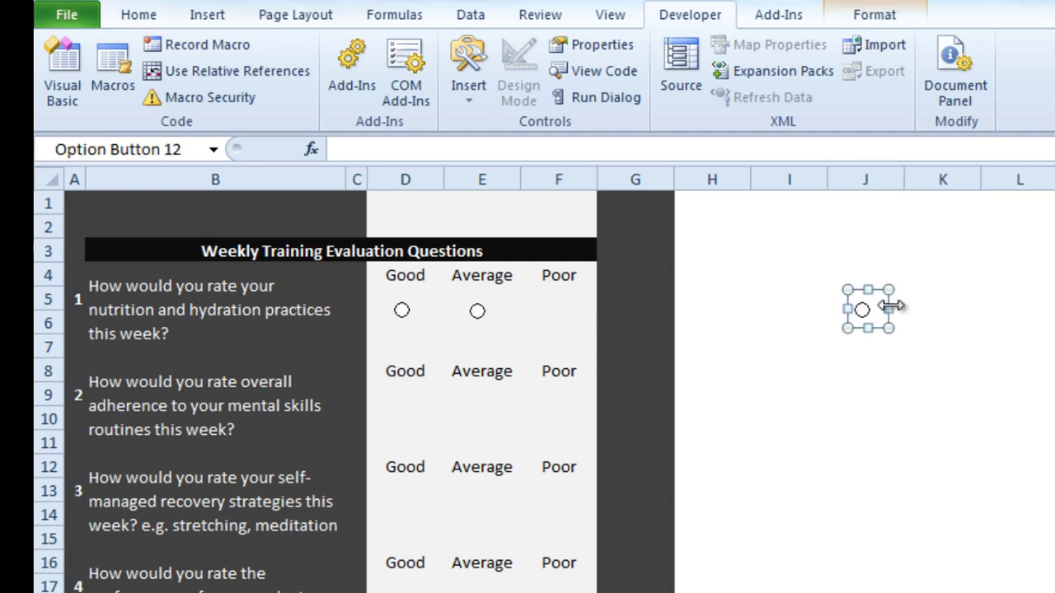
left_click_drag(887, 300, 581, 299)
left_click(772, 319)
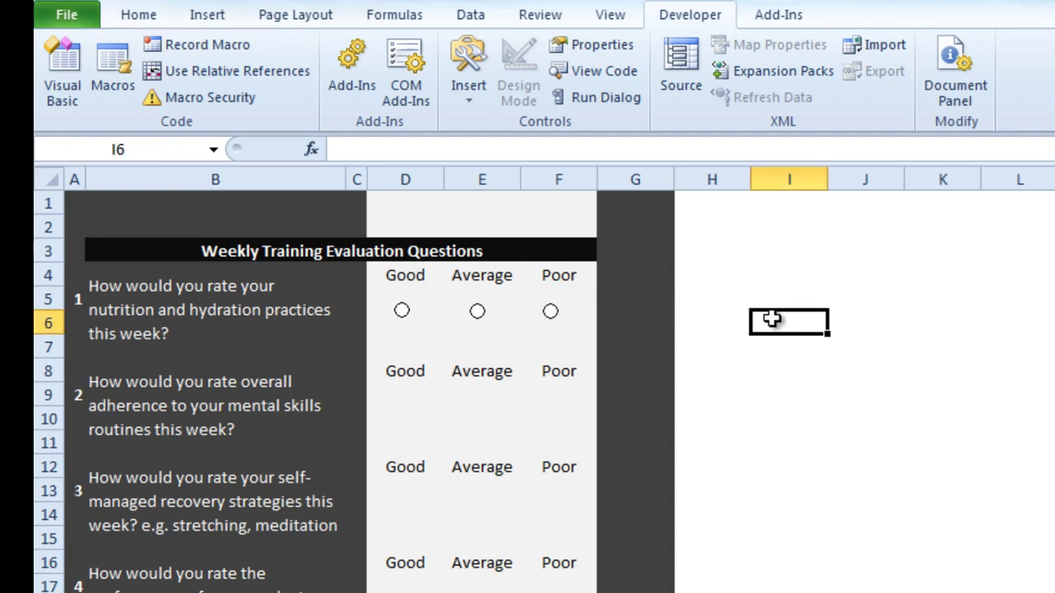
Test question 1's three option buttons by selecting Good, Average and Poor in turn, ending on Poor.
left_click(401, 310)
left_click(478, 312)
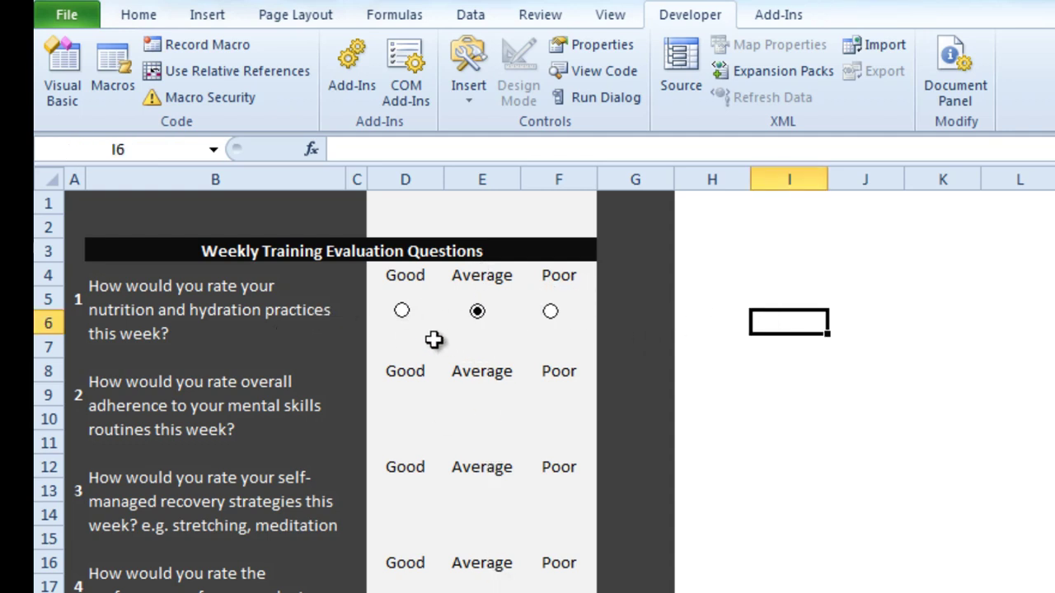
left_click(550, 312)
left_click(401, 311)
left_click(478, 313)
left_click(551, 313)
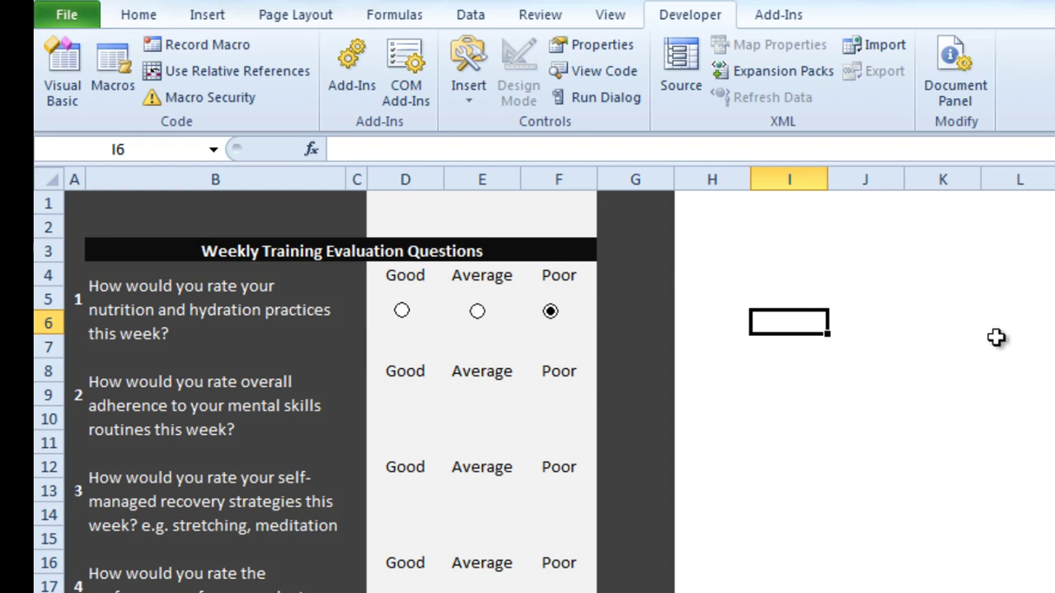
Place another copy of the option button under question 2's Good heading and select it to test its independence from question 1.
key("ctrl+v")
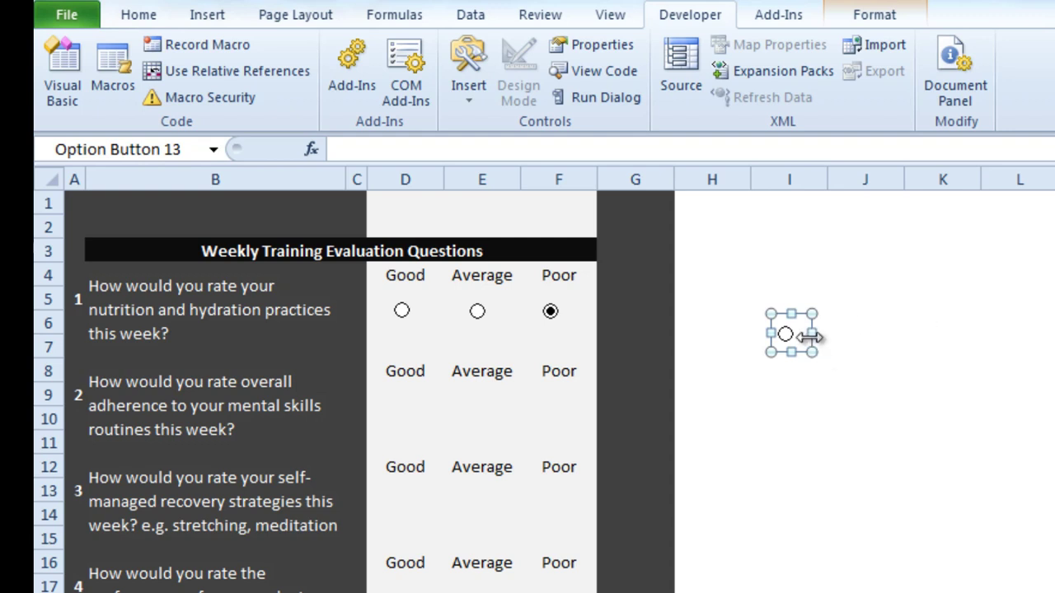
left_click_drag(810, 336, 415, 417)
key("Escape")
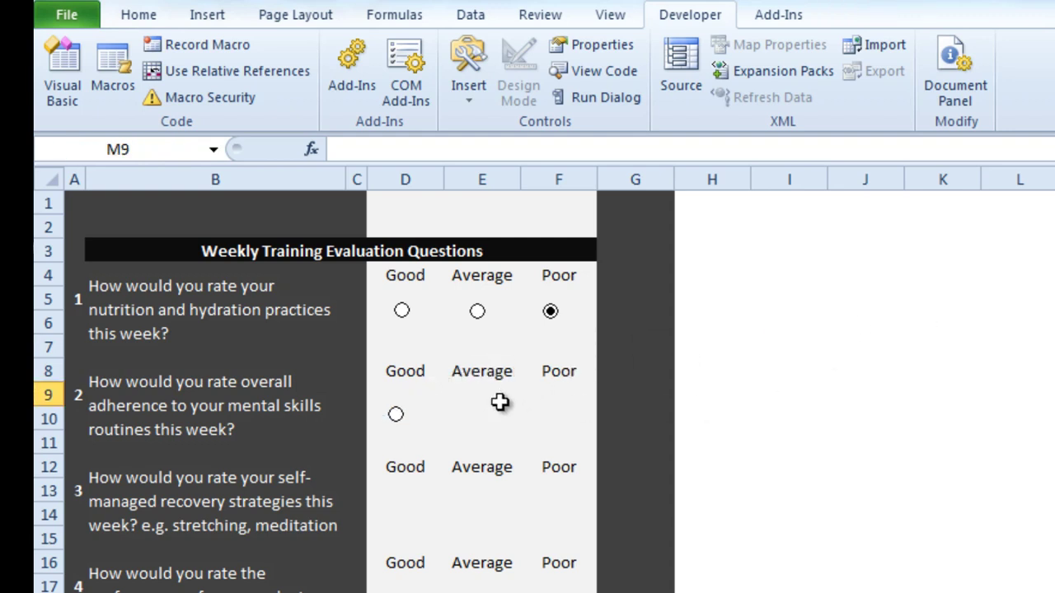
left_click(396, 415)
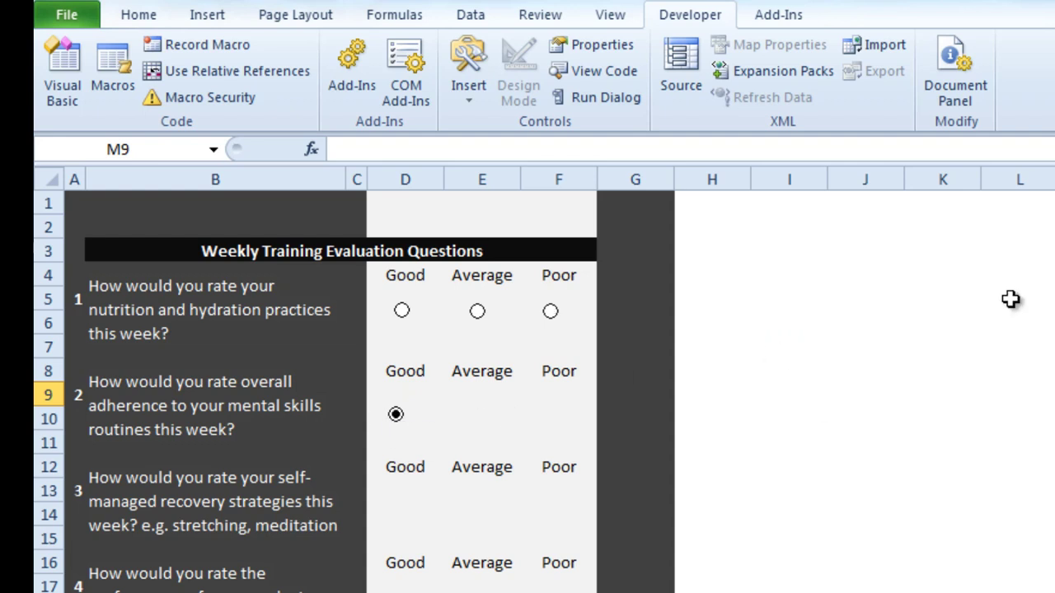
Cut all the option buttons from questions 1 and 2.
right_click(395, 418)
left_click(437, 424)
left_click(552, 316, "ctrl")
right_click(553, 317)
left_click(577, 324)
right_click(486, 319)
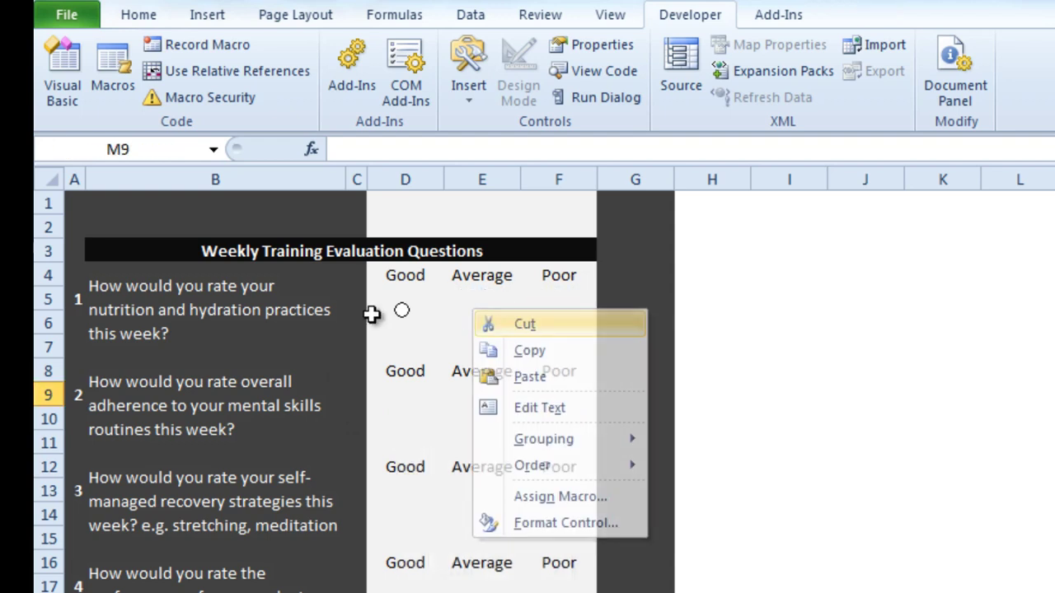
right_click(404, 315)
left_click(902, 306)
left_click(916, 315)
Draw a Form Control group box beneath question 1's Good, Average and Poor headings, spanning columns D to F.
left_click(477, 90)
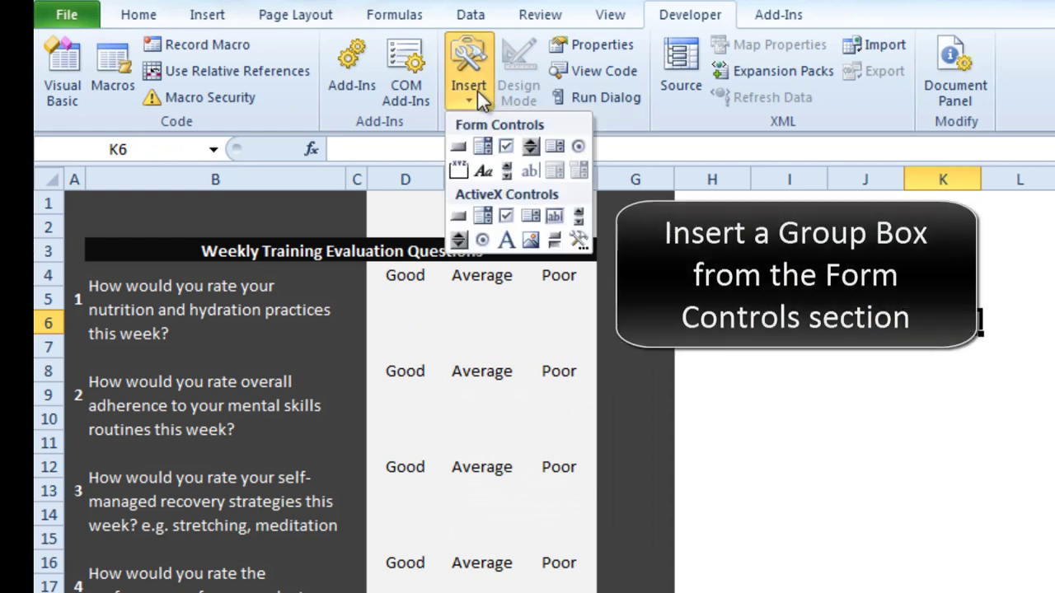
left_click(459, 171)
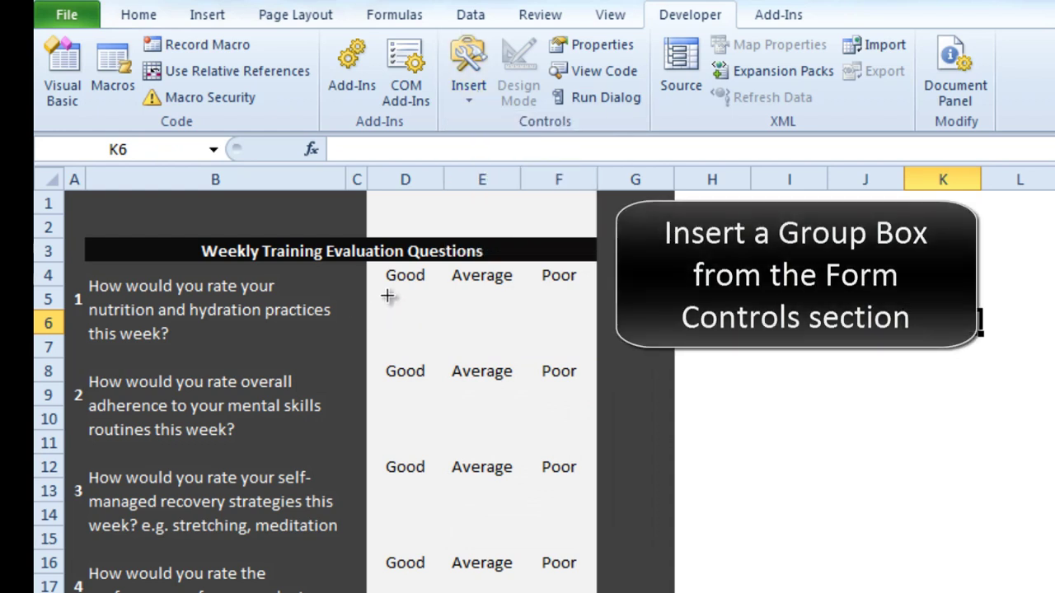
left_click_drag(383, 291, 586, 346)
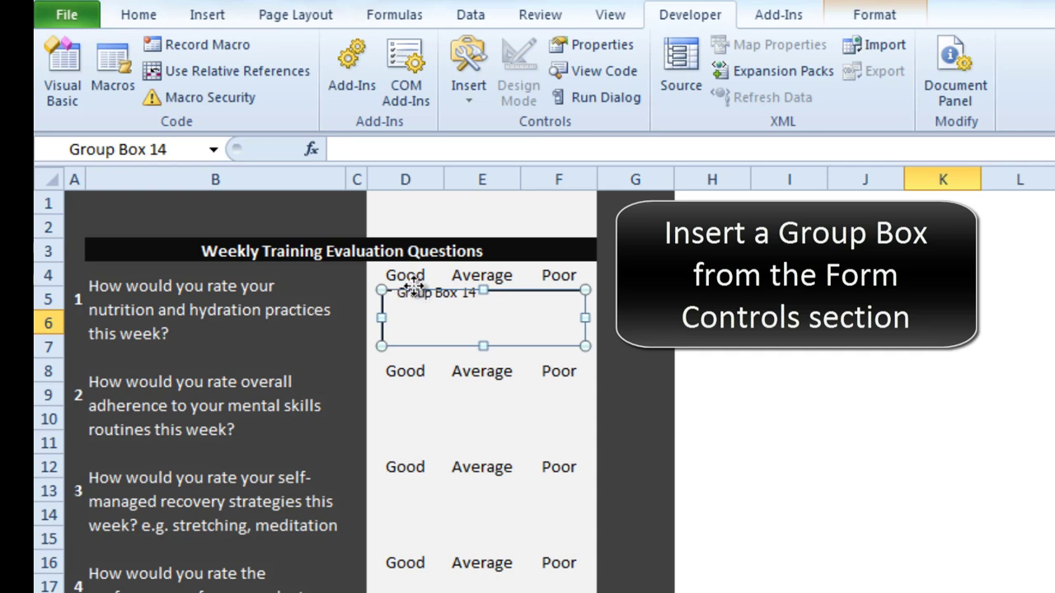
Remove the caption text from question 1's group box.
right_click(418, 298)
left_click(495, 386)
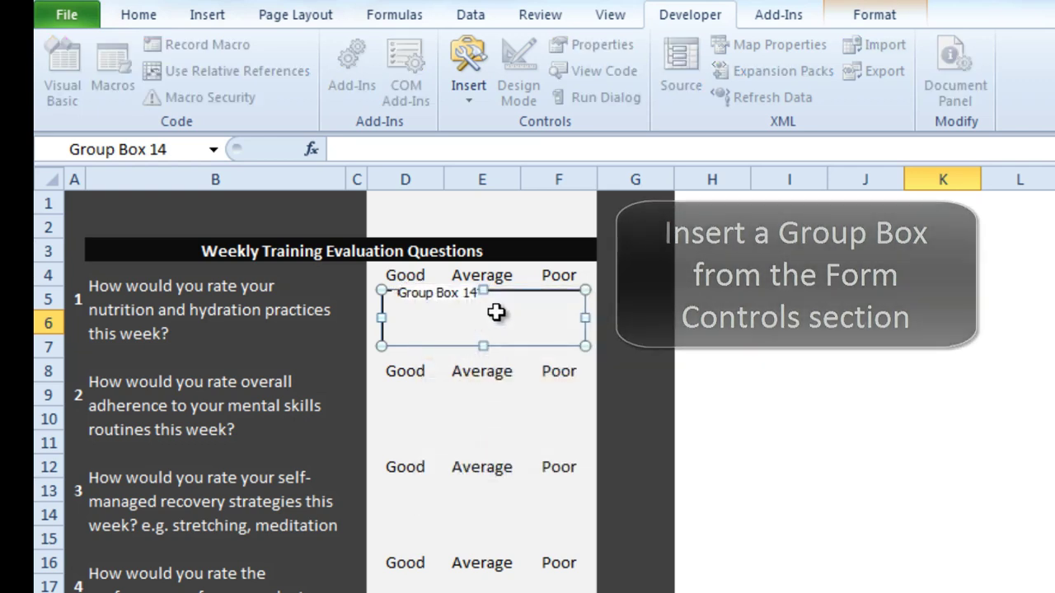
key("Delete")
key("Delete")
key("Delete")
key("Delete")
key("Delete")
key("Delete")
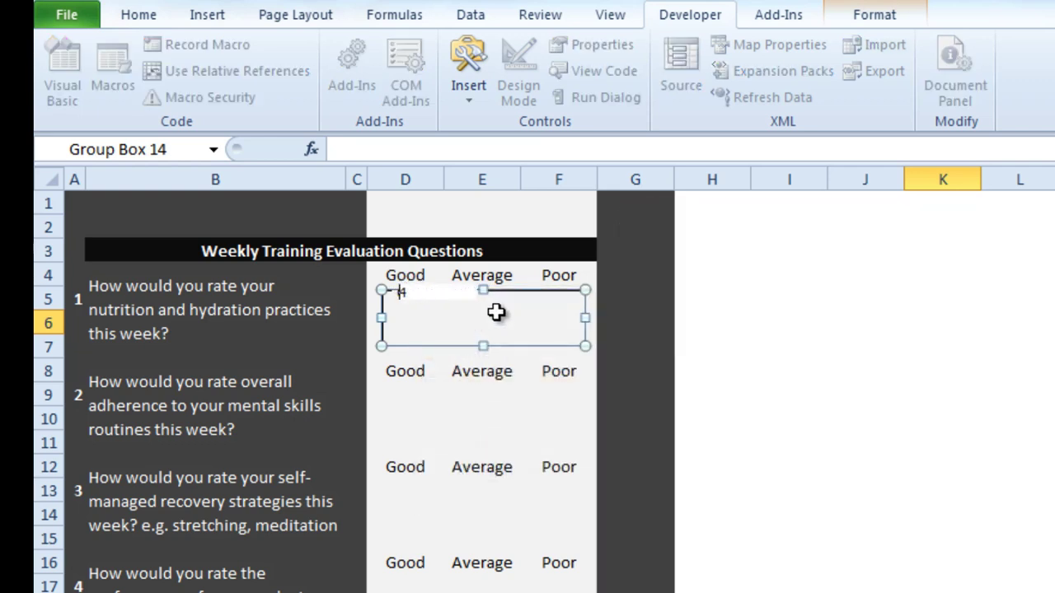
left_click(865, 281)
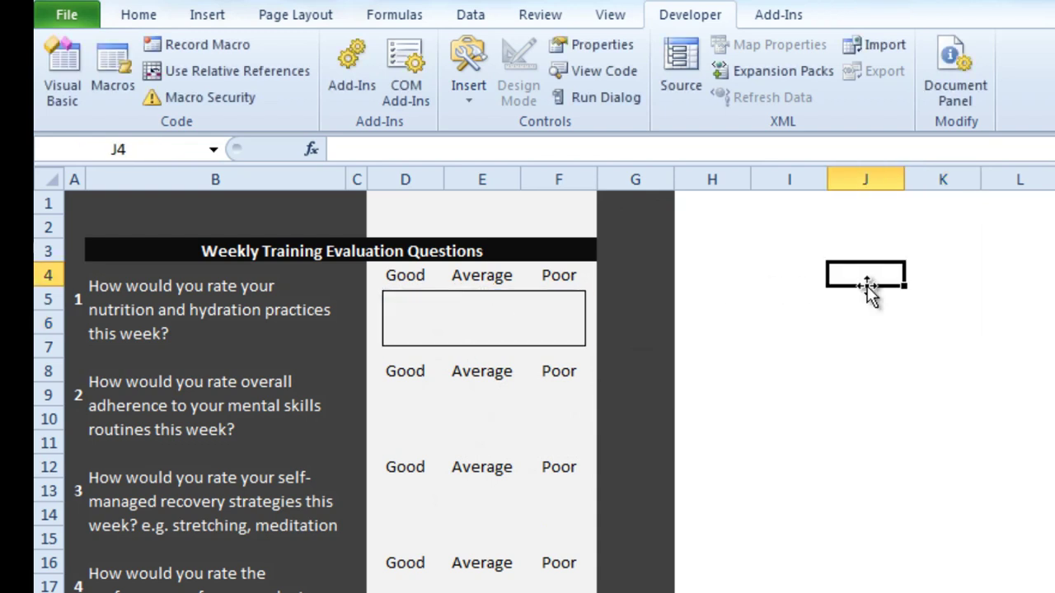
Draw a Form Control option button inside question 1's group box under Good and remove its caption.
left_click(459, 96)
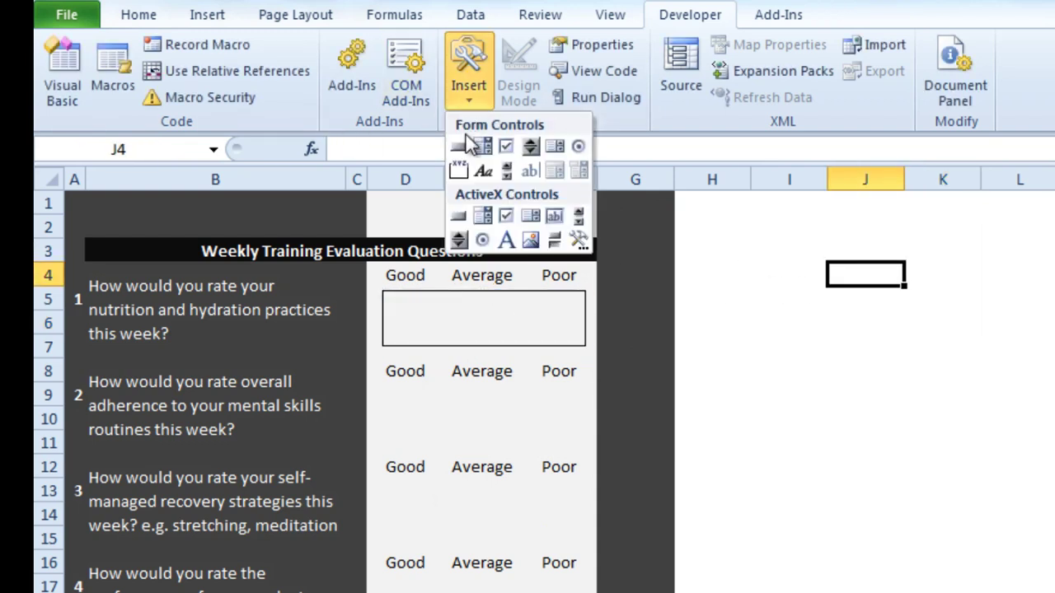
left_click(578, 145)
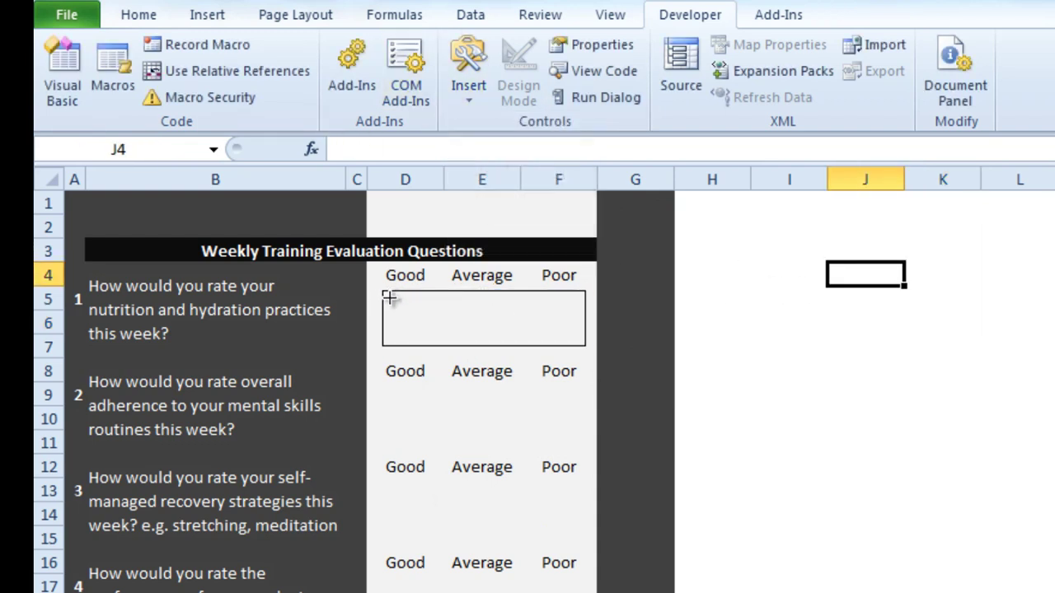
left_click_drag(389, 297, 411, 332)
left_click(420, 314)
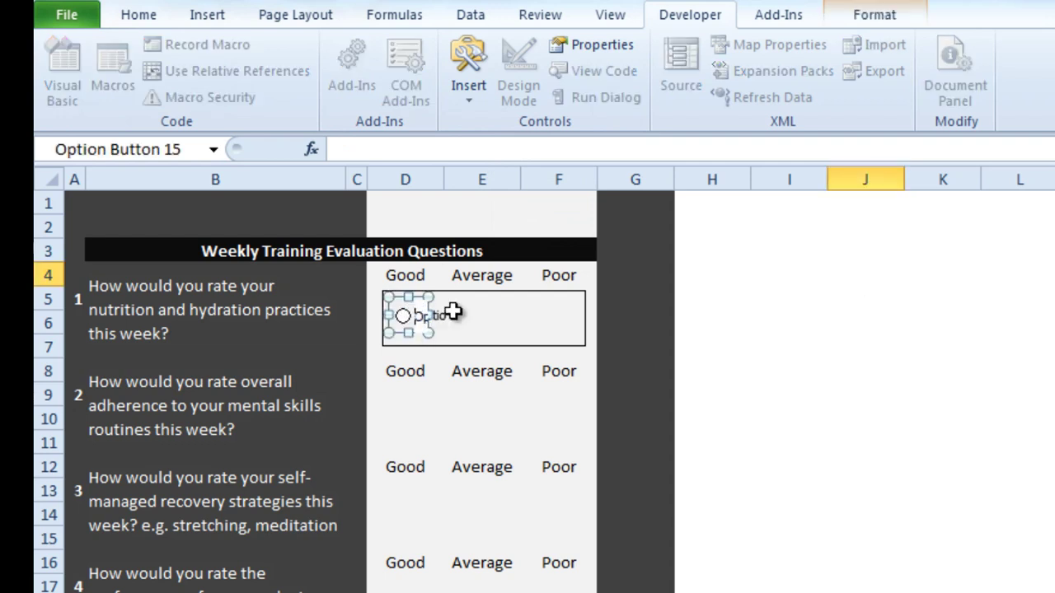
key("Delete")
key("Delete")
left_click(857, 323)
Link the option button under question 1's Good heading to cell $G$4.
right_click(409, 320)
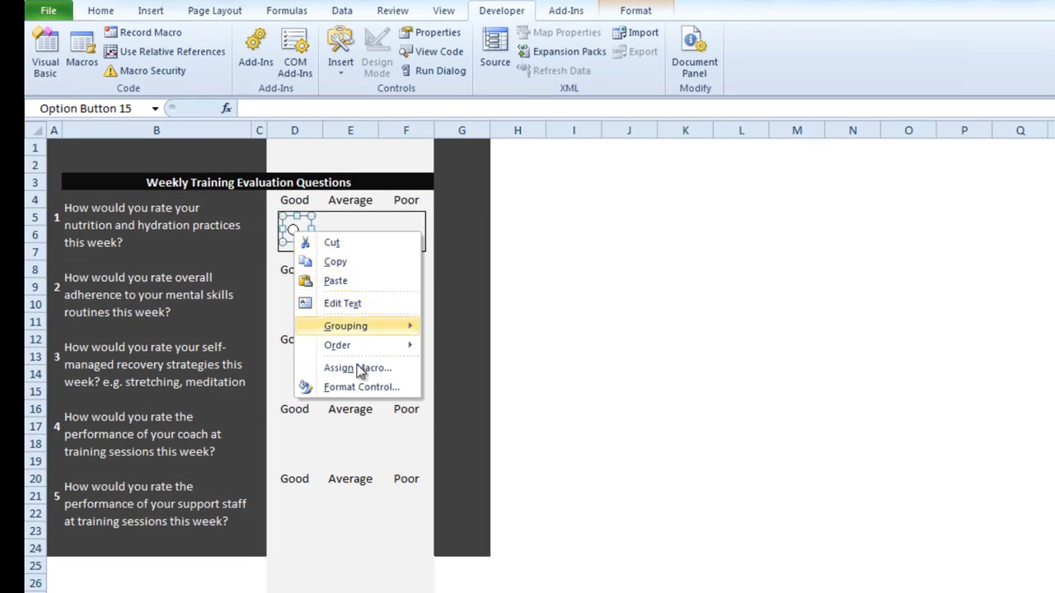
left_click(363, 387)
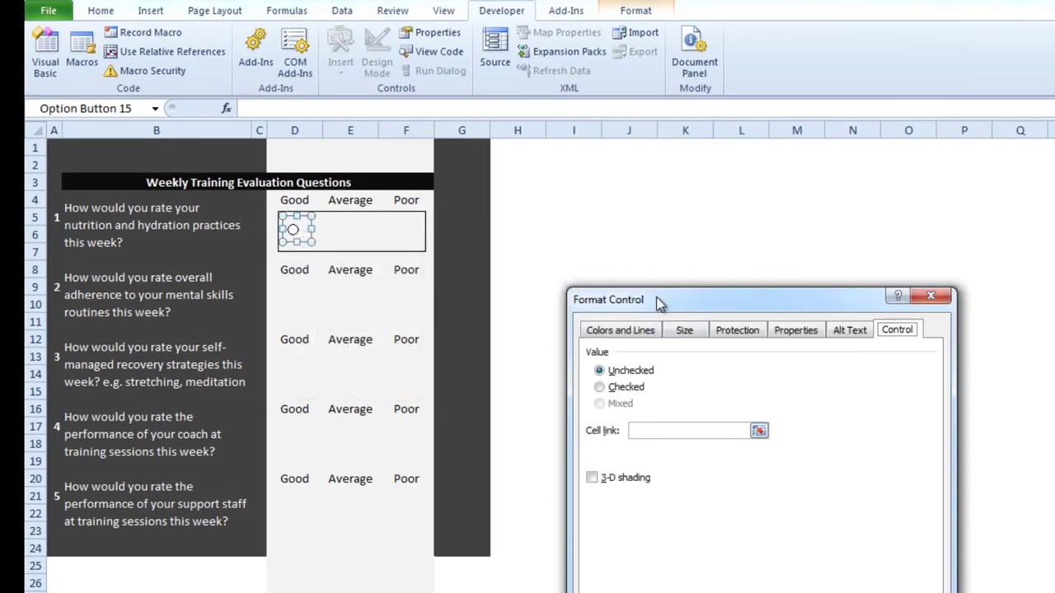
left_click_drag(656, 297, 574, 169)
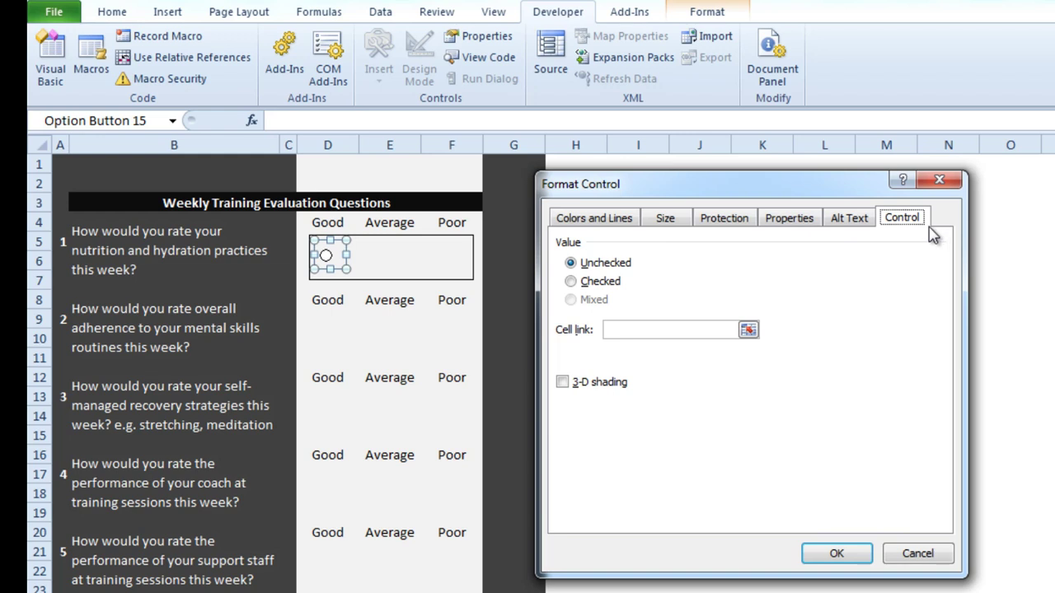
left_click_drag(742, 192, 774, 186)
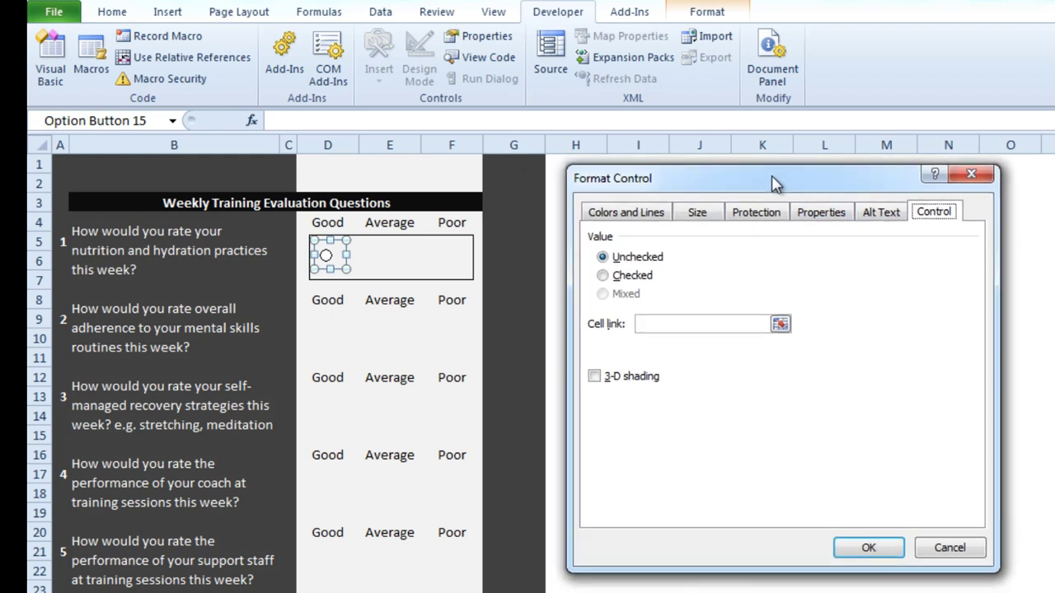
left_click(780, 324)
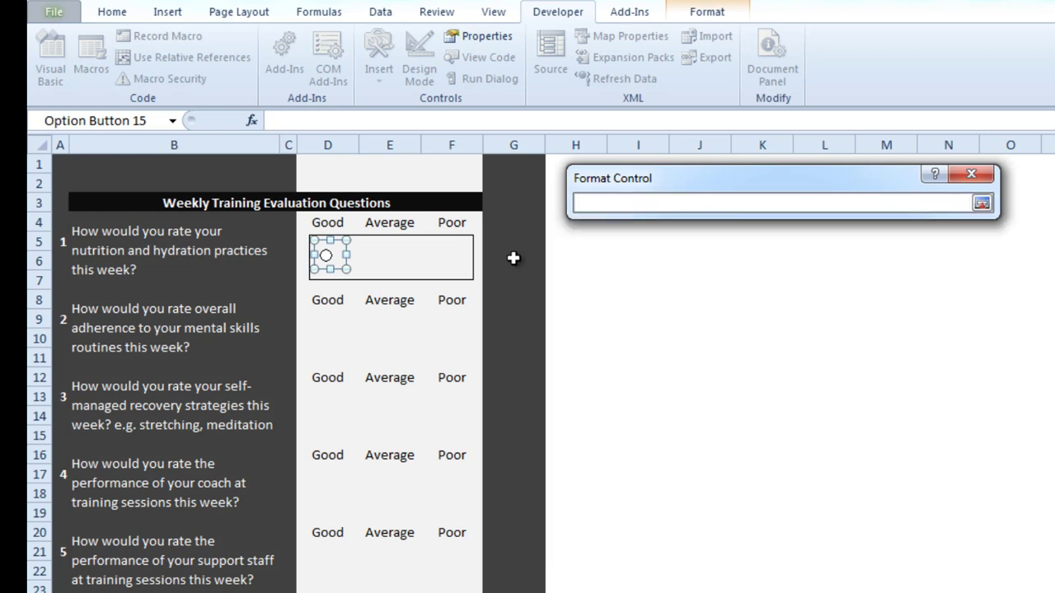
left_click(516, 225)
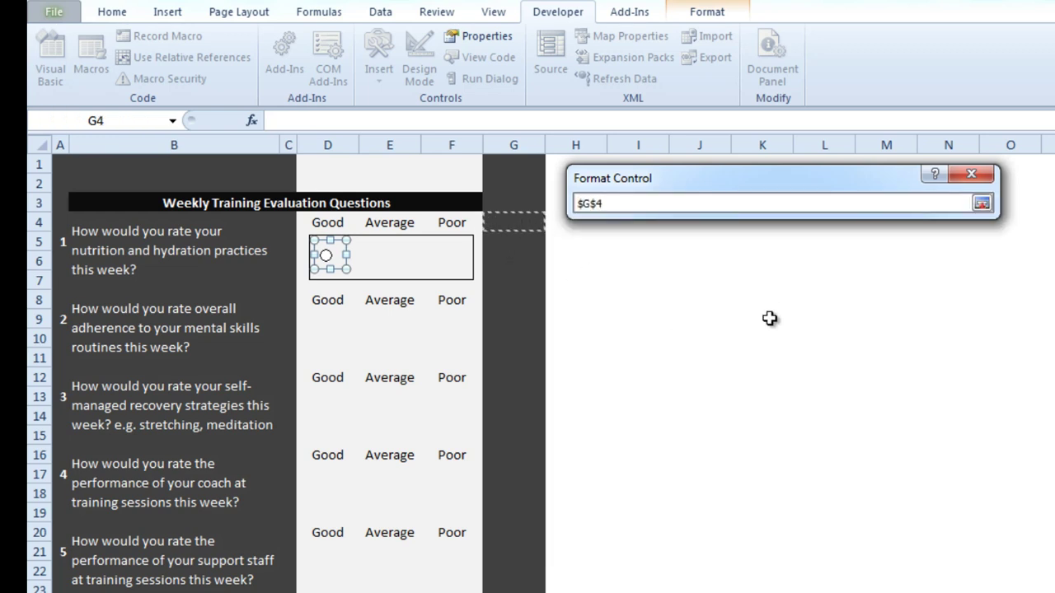
left_click(981, 206)
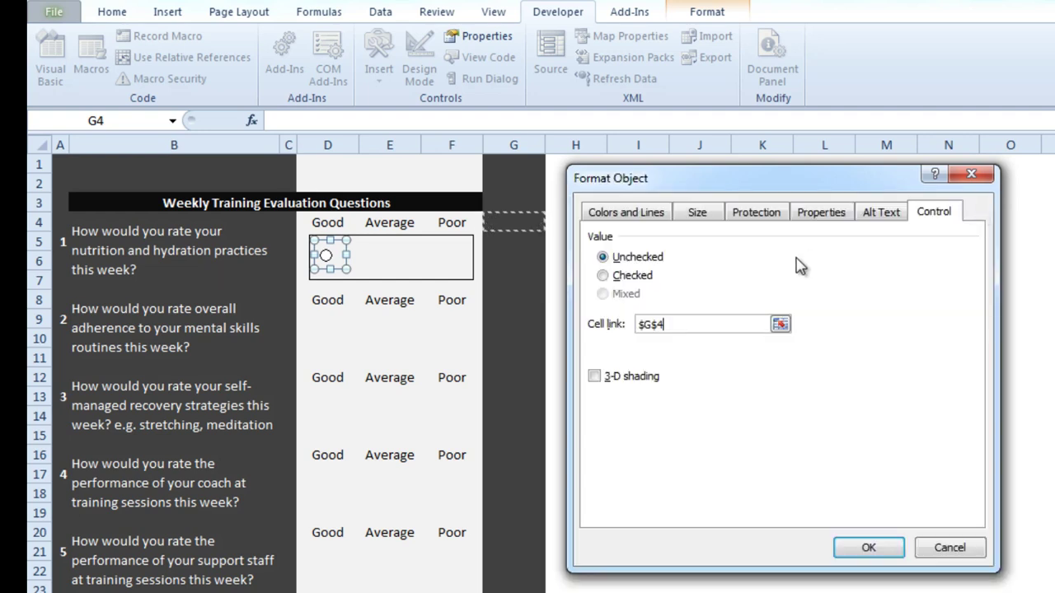
left_click(866, 549)
left_click(716, 514)
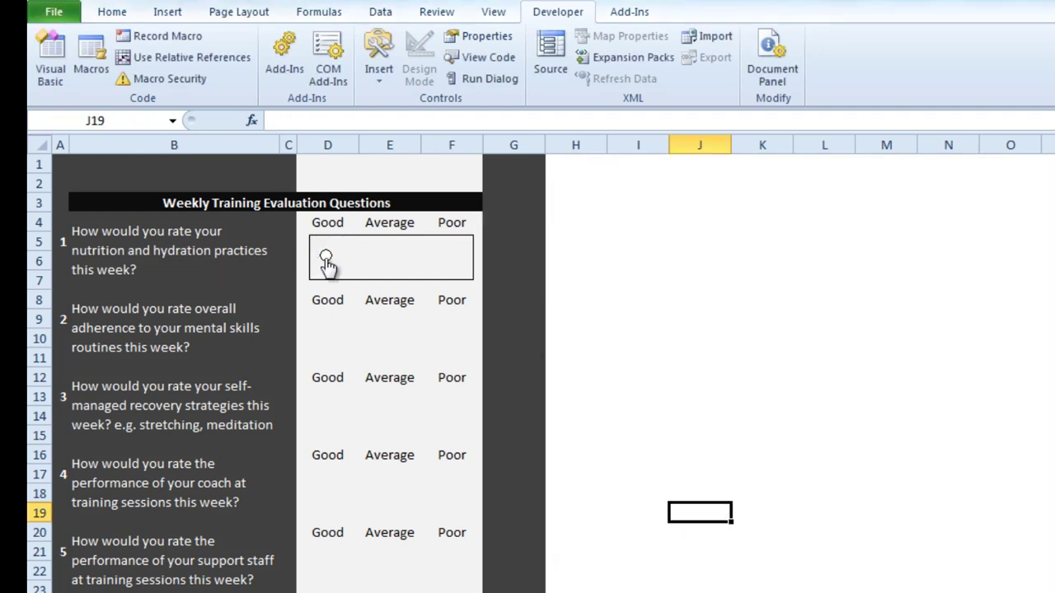
Select question 1's Good option and set the font color of column G to white.
left_click(325, 255)
left_click(514, 145)
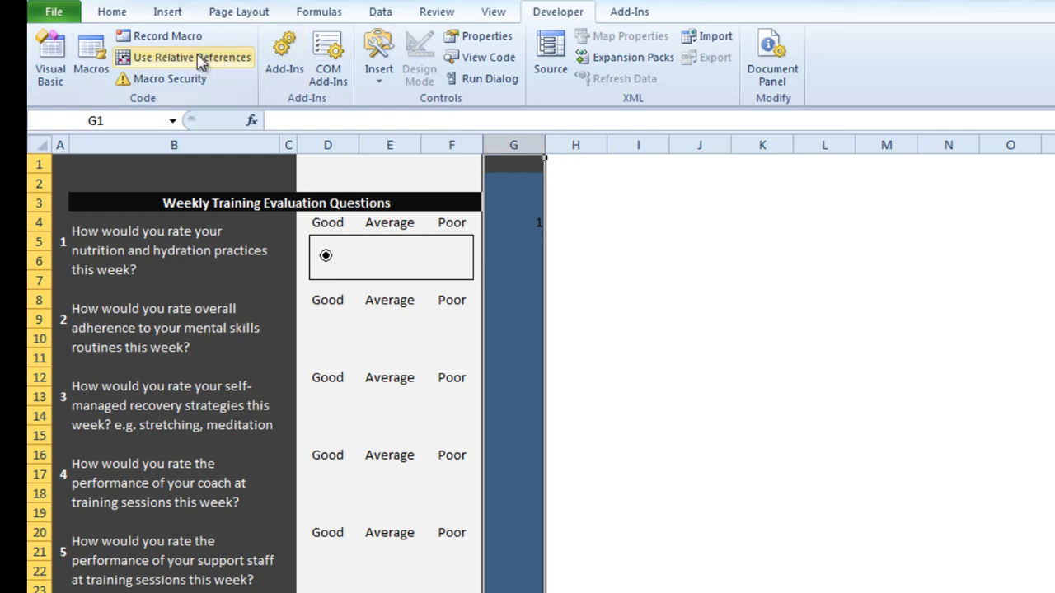
left_click(125, 11)
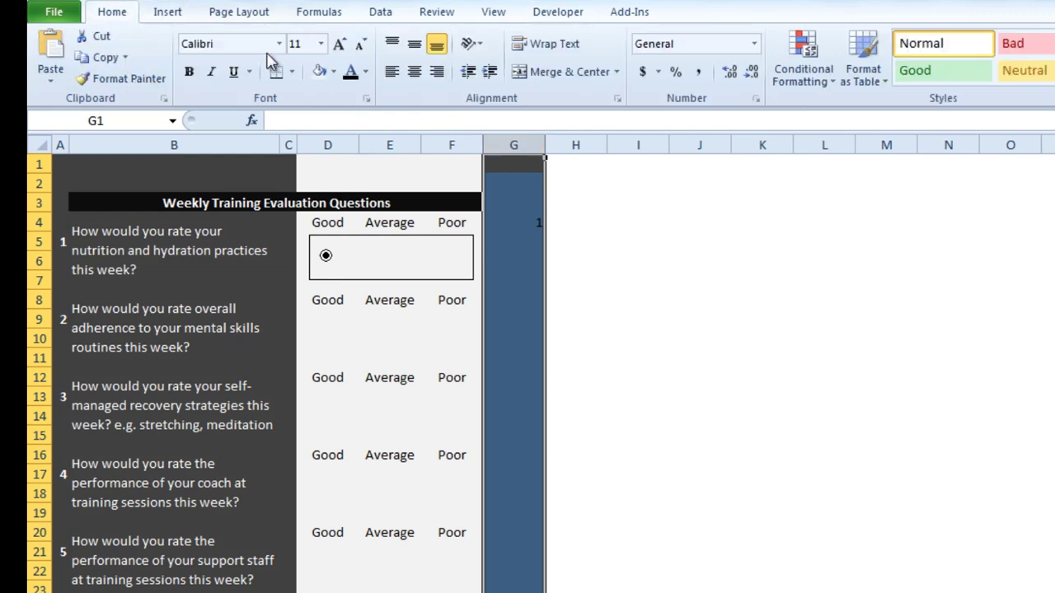
left_click(365, 71)
left_click(349, 133)
left_click(665, 298)
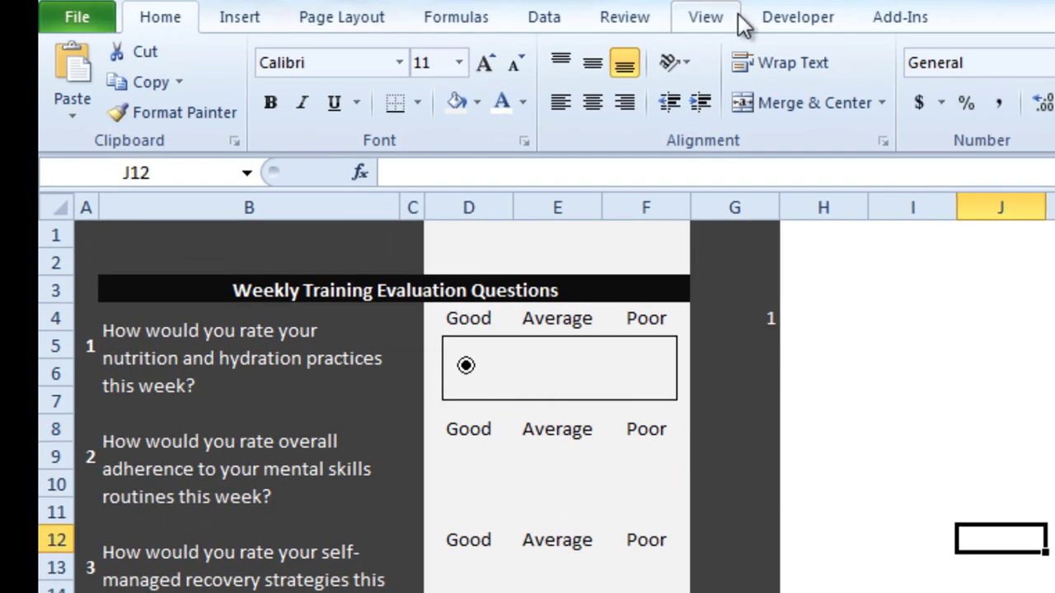
Draw a Form Control option button under Average inside question 1's group box and remove its caption.
left_click(766, 18)
left_click(532, 119)
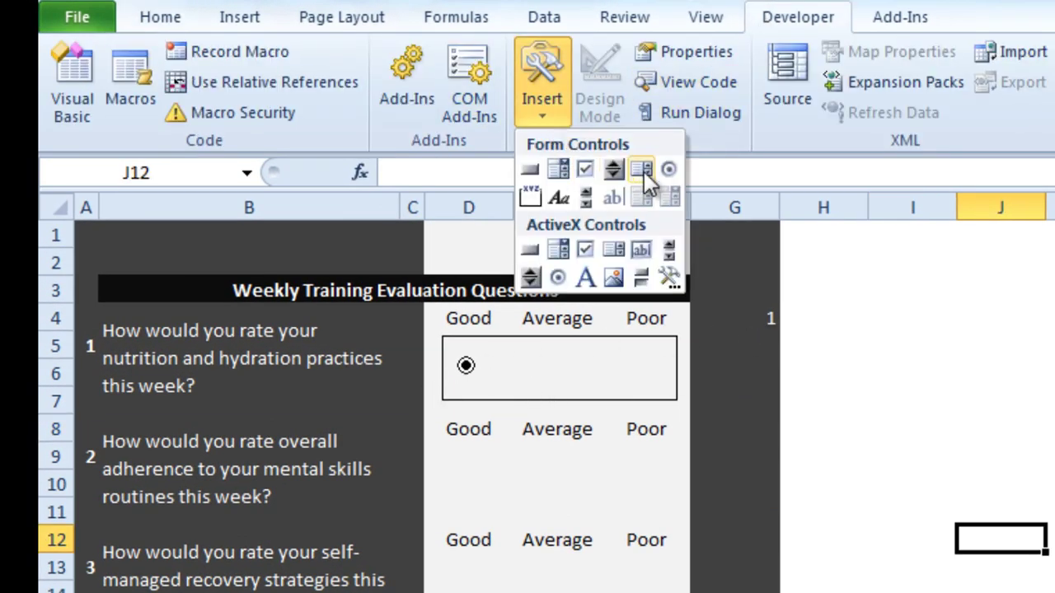
left_click(668, 169)
left_click_drag(530, 350, 575, 390)
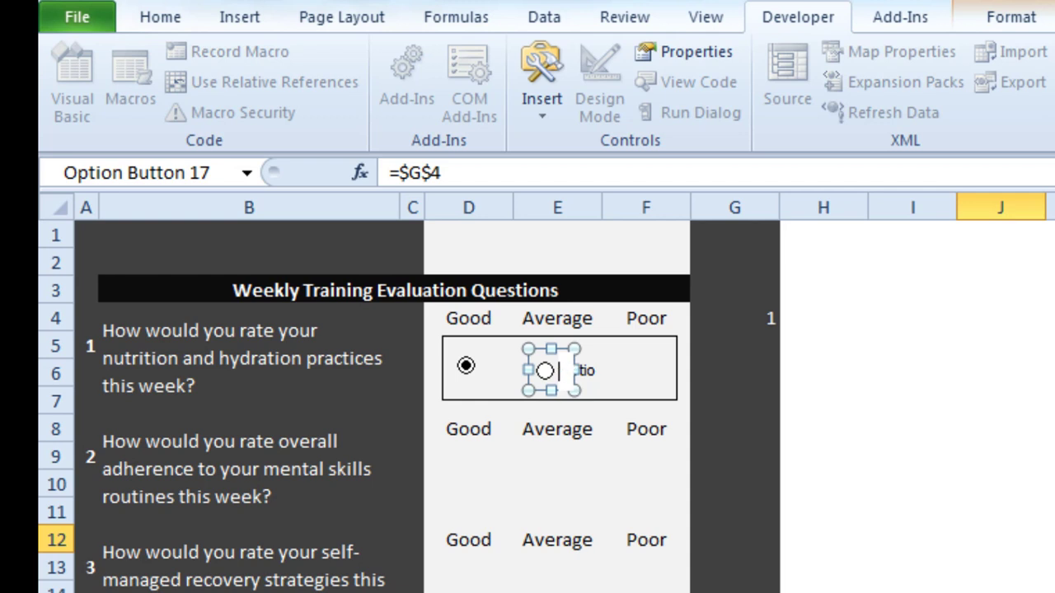
left_click(999, 347)
Draw a Form Control option button under Poor inside question 1's group box and remove its caption.
left_click(535, 103)
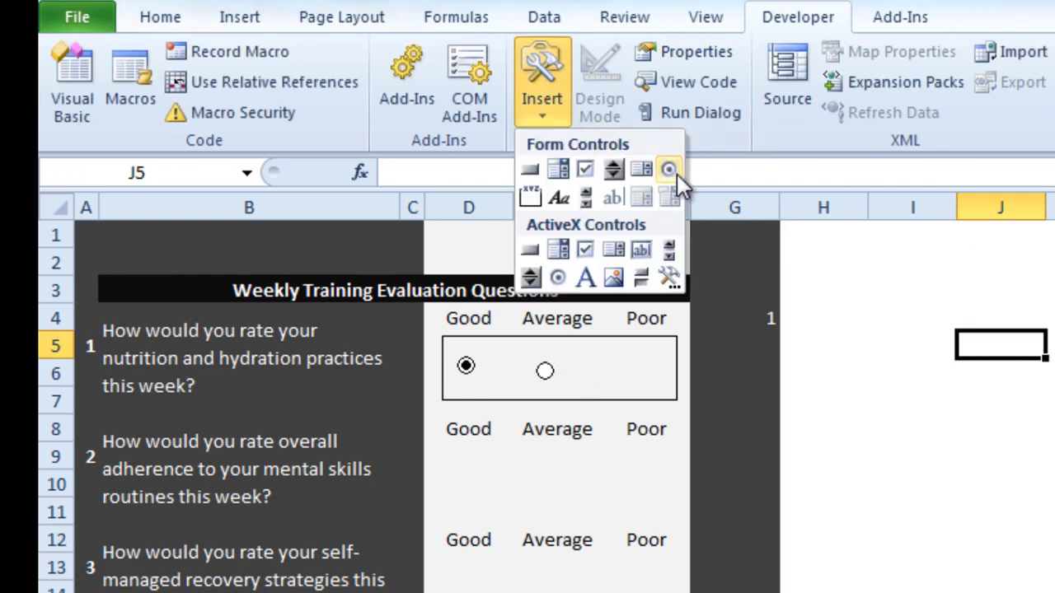
left_click(669, 169)
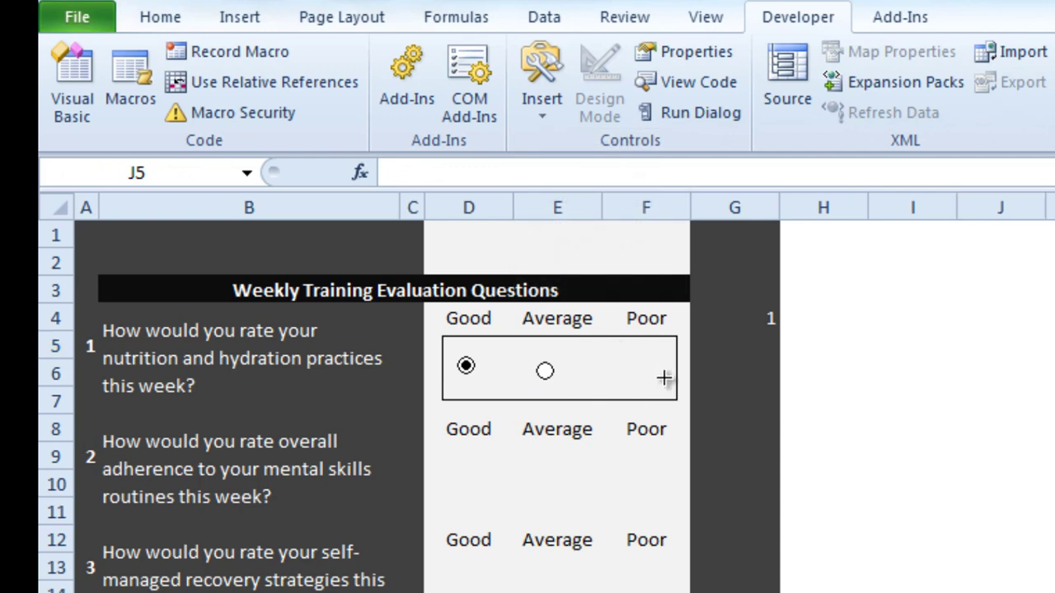
left_click_drag(616, 347, 666, 391)
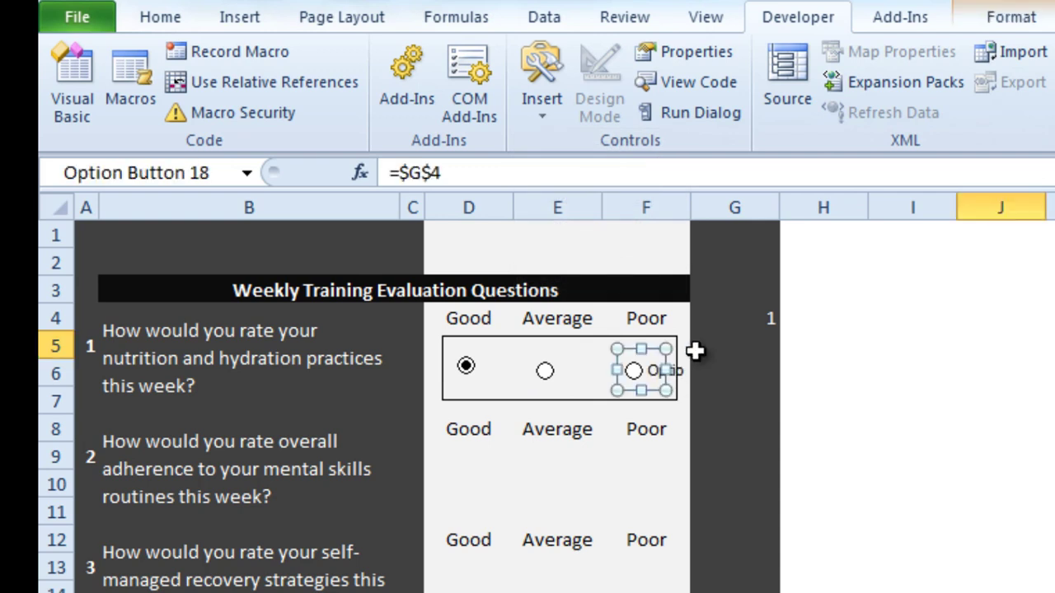
left_click(653, 361)
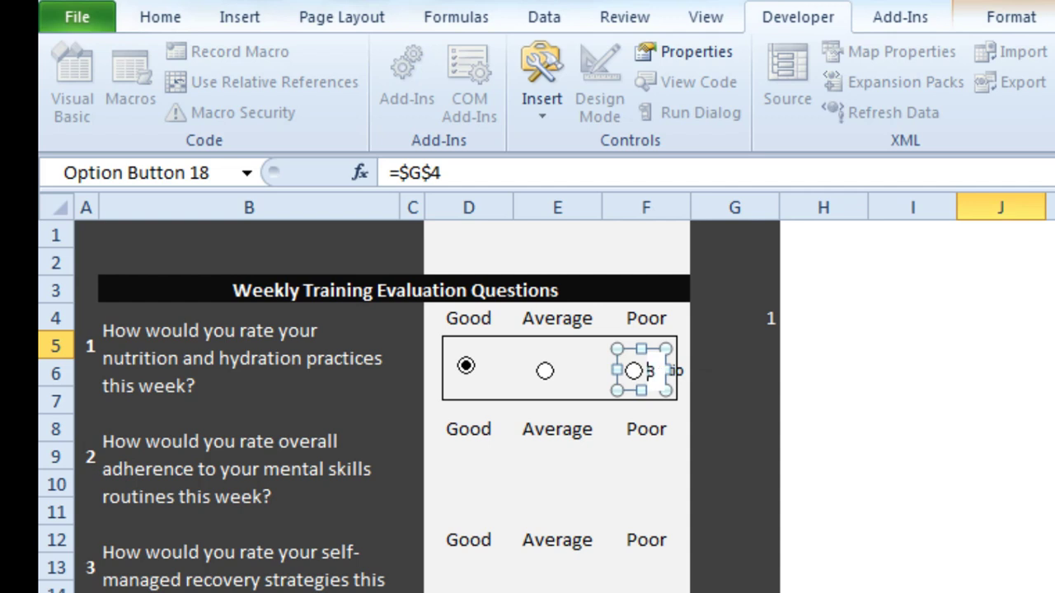
left_click(1051, 374)
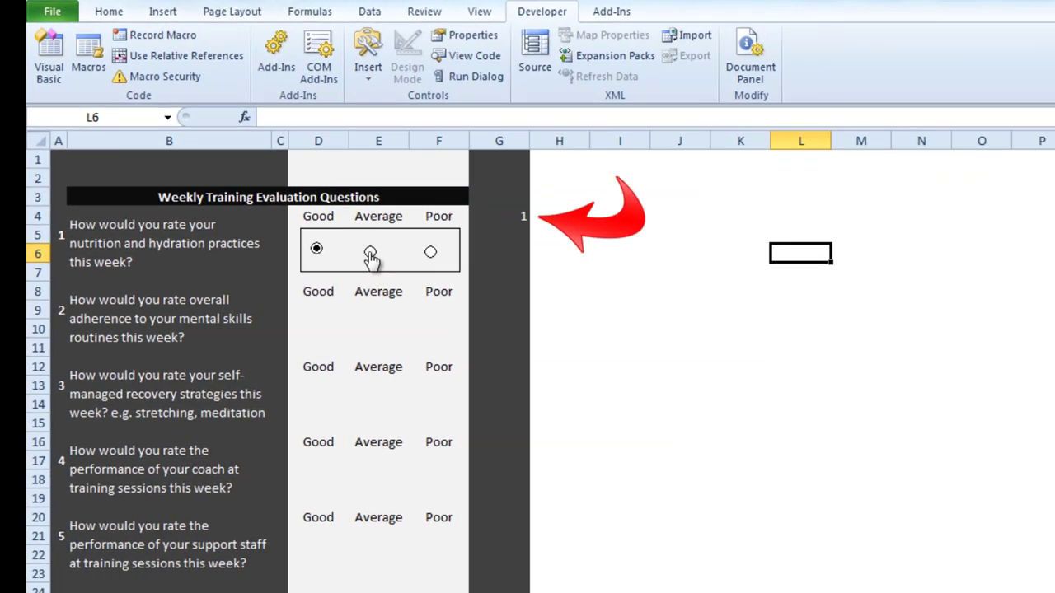
Test question 1's Good, Average and Poor options against the linked cell G4, finishing on Poor.
left_click(371, 254)
left_click(430, 254)
left_click(371, 253)
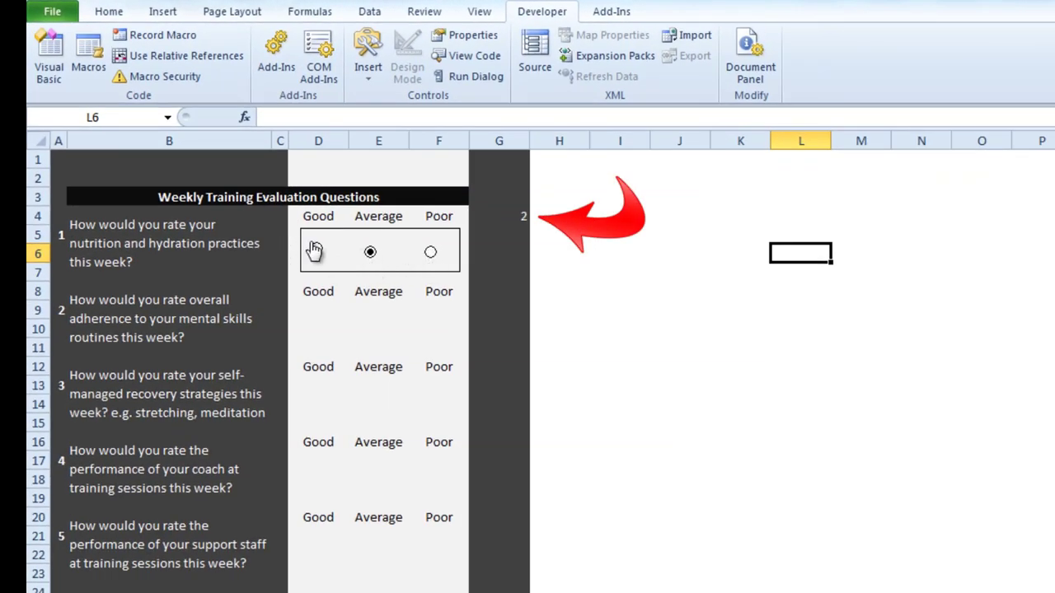
left_click(317, 253)
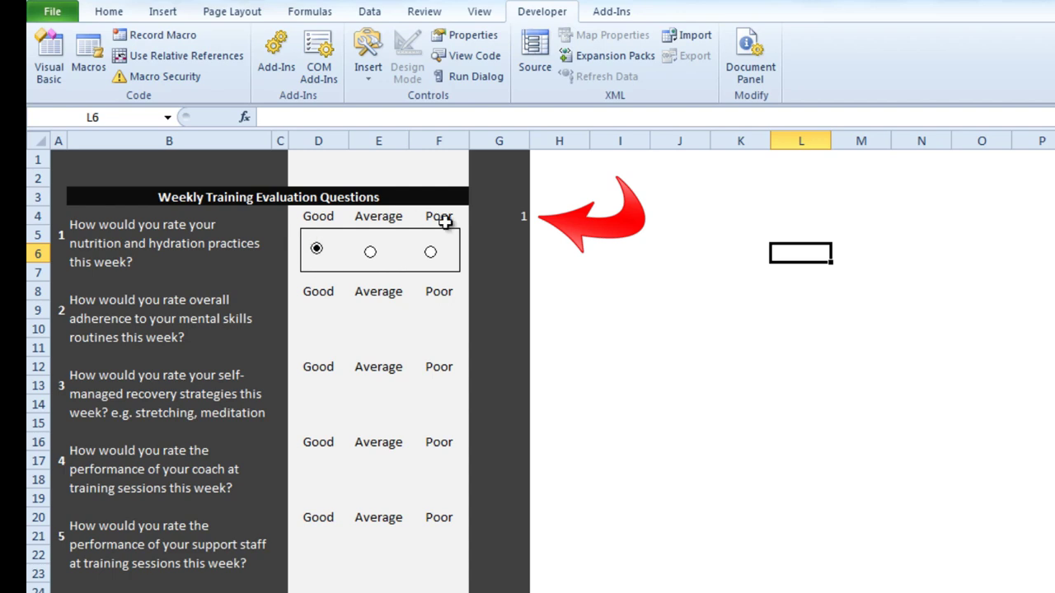
left_click(371, 254)
left_click(430, 254)
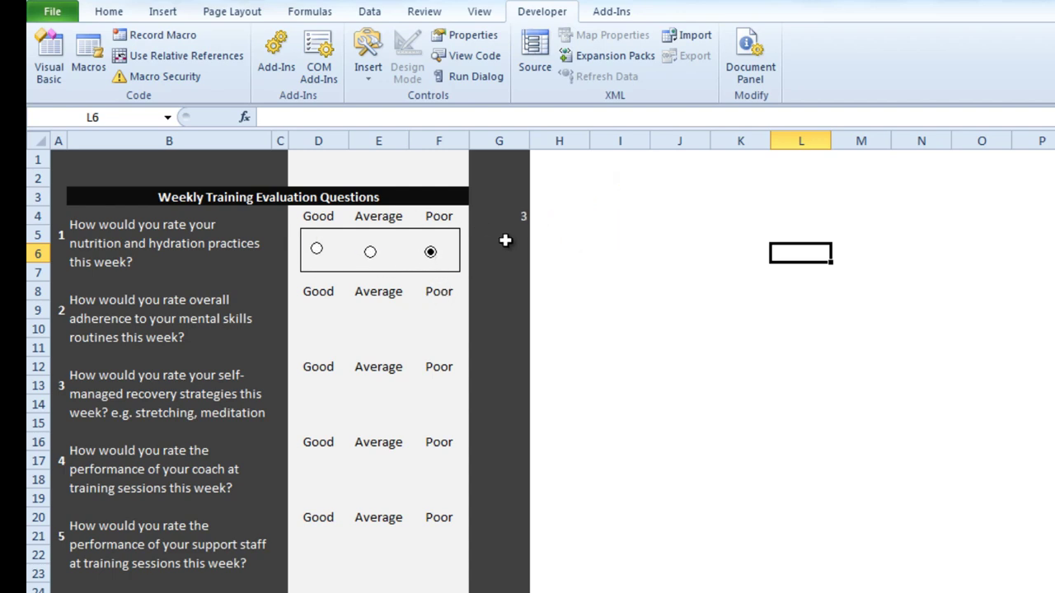
Select all three option buttons in question 1's group box and line them up with Align Middle.
right_click(371, 253)
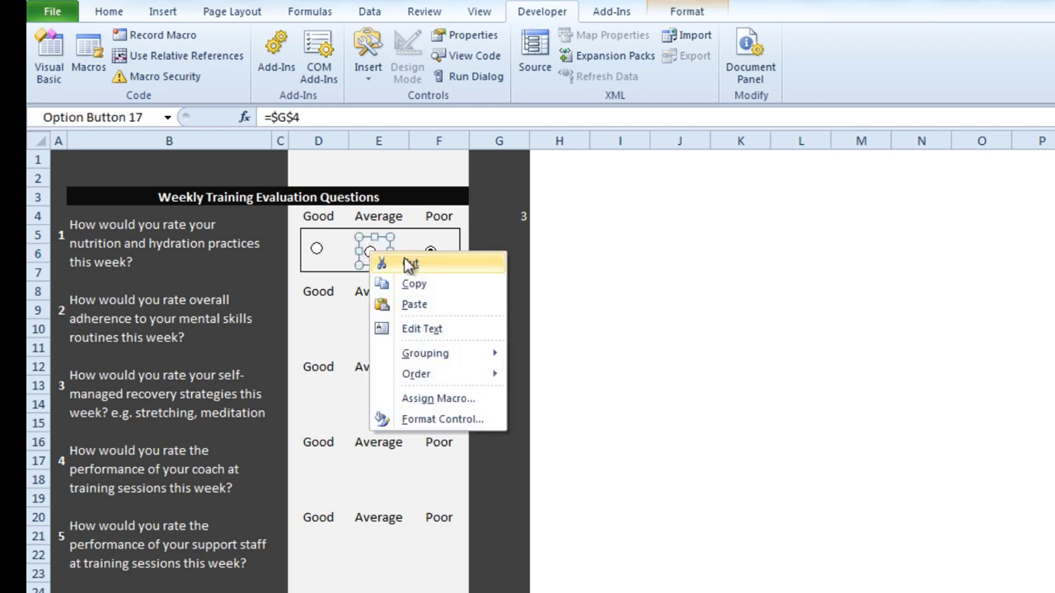
left_click(321, 251, "ctrl")
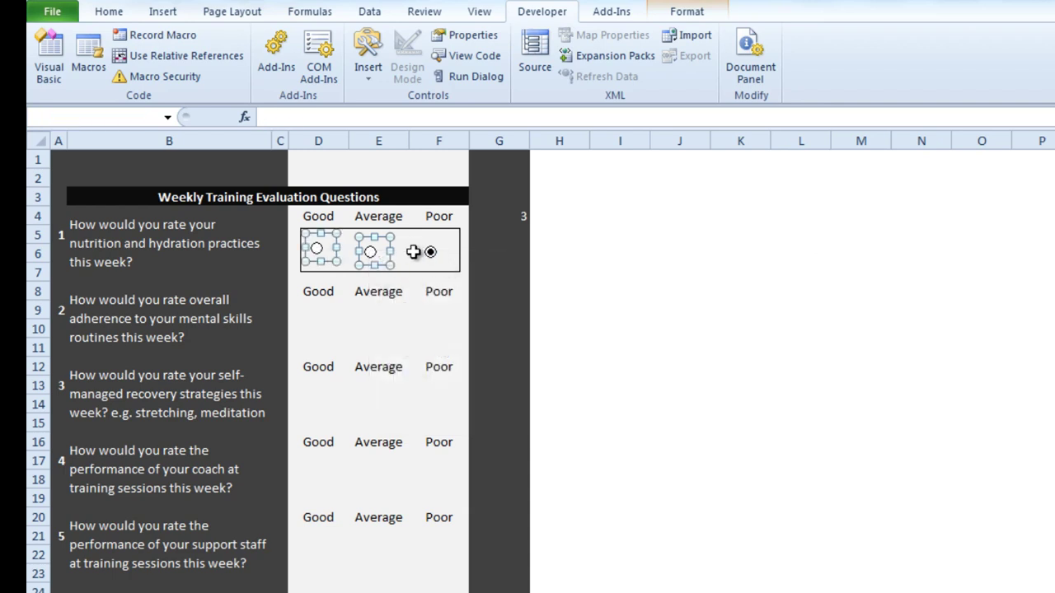
left_click(430, 253, "ctrl")
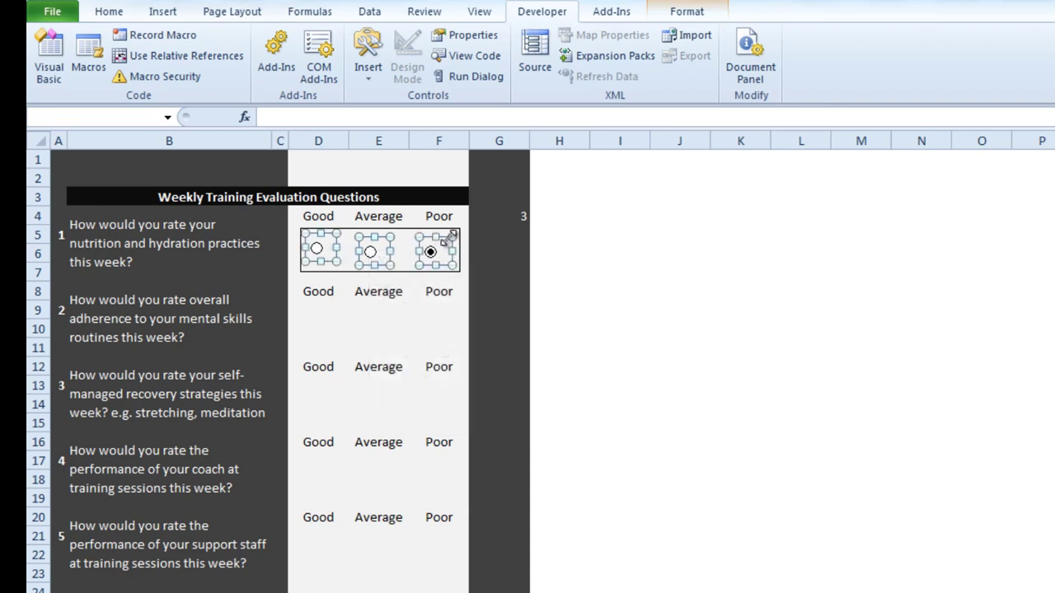
right_click(445, 243)
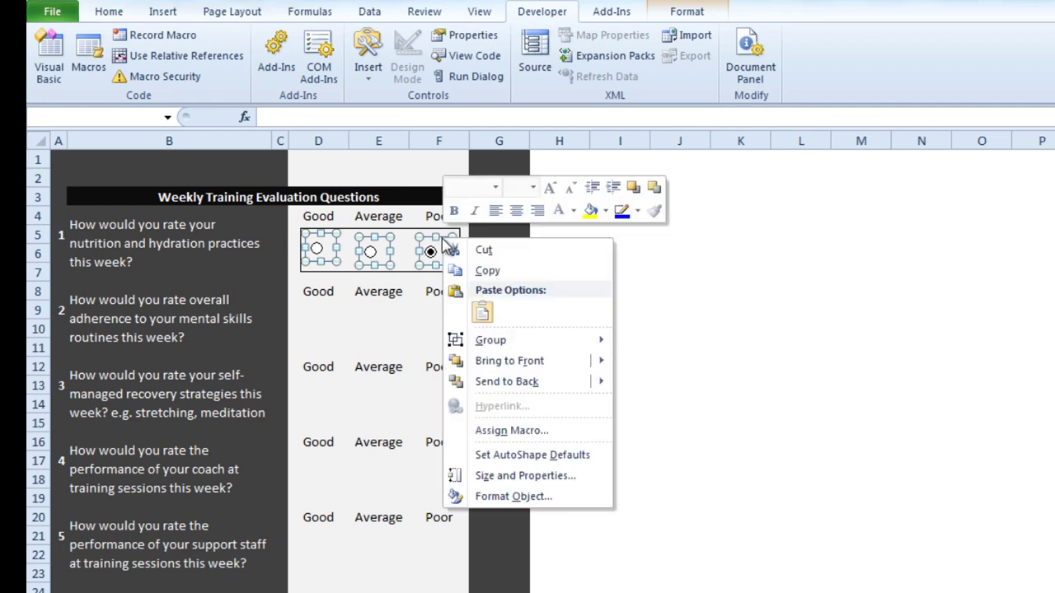
left_click(527, 484)
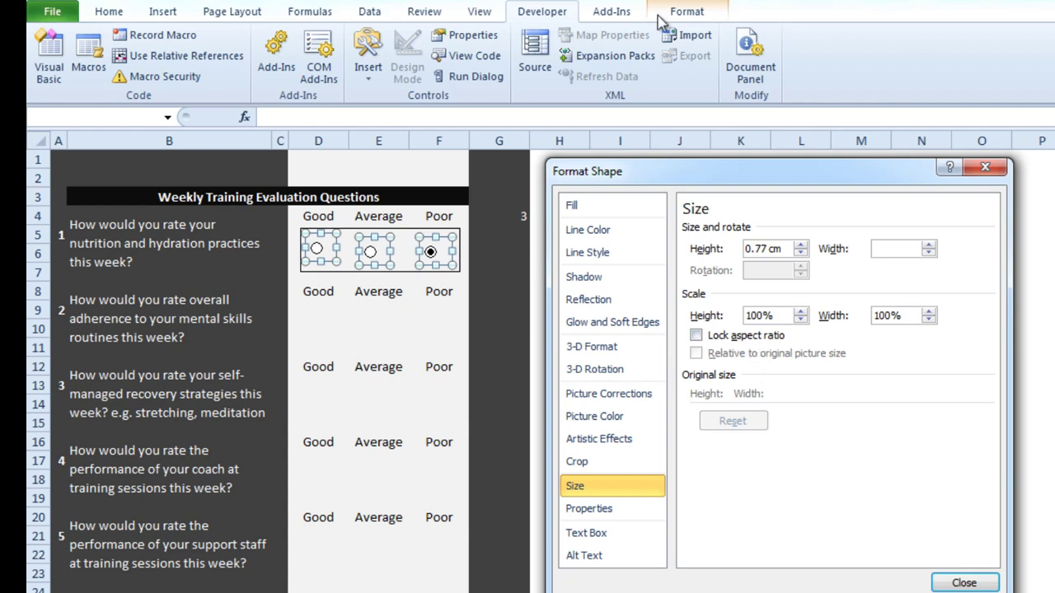
left_click(683, 18)
left_click(964, 581)
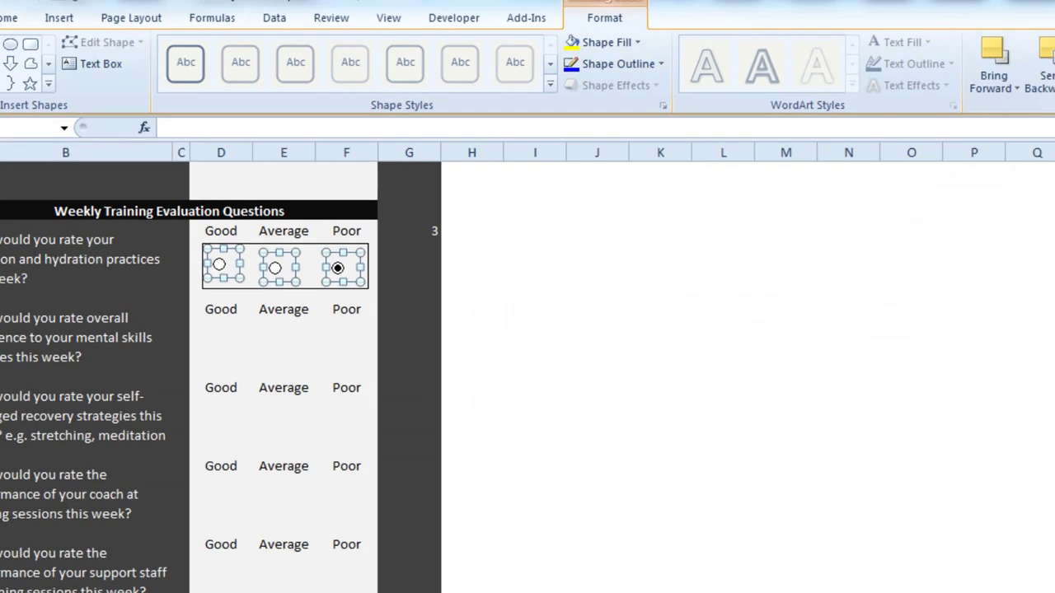
left_click(851, 124)
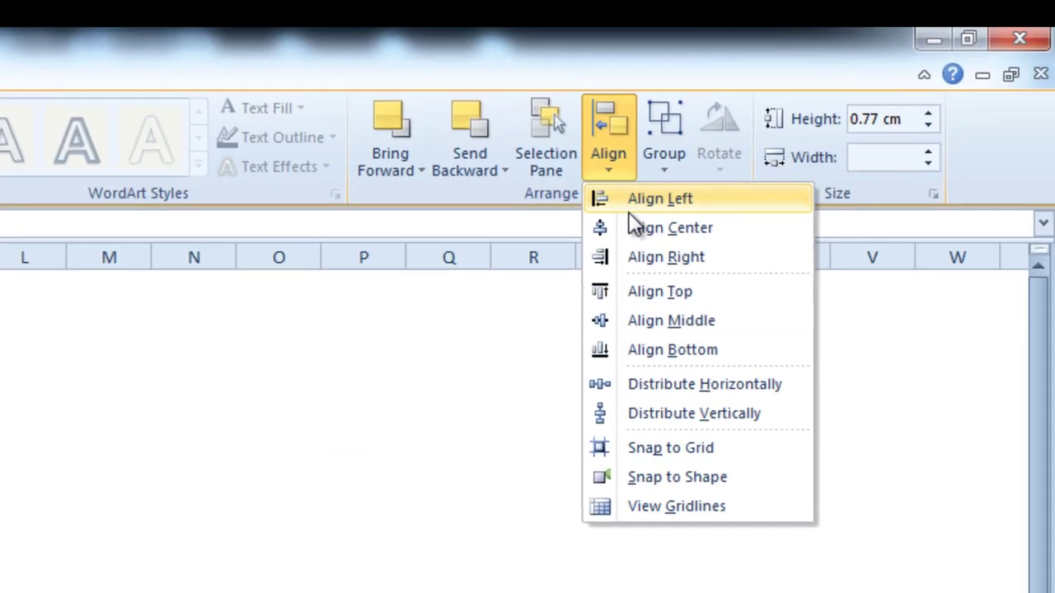
left_click(638, 227)
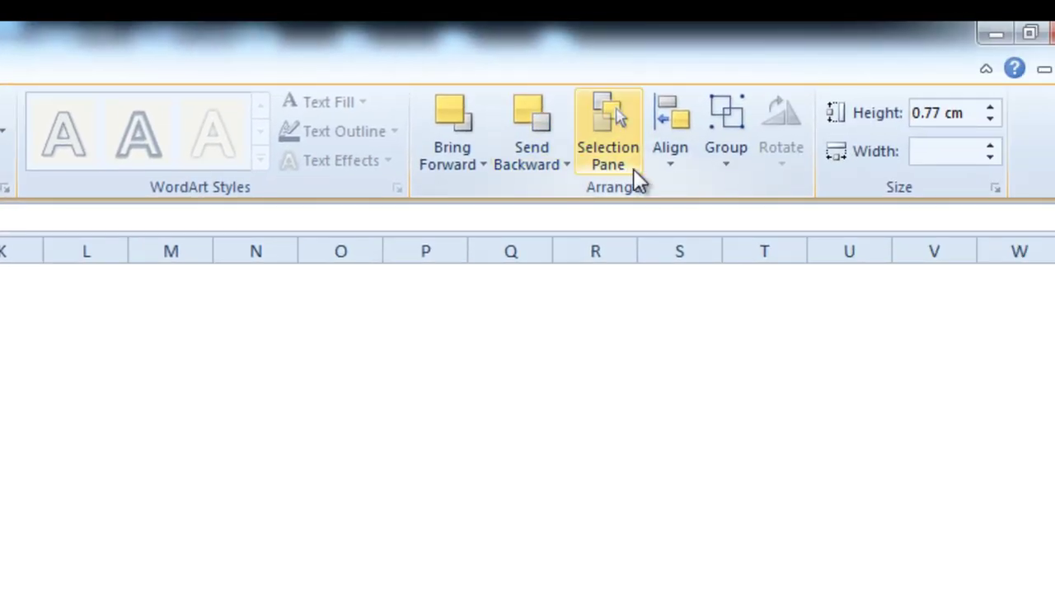
left_click(670, 157)
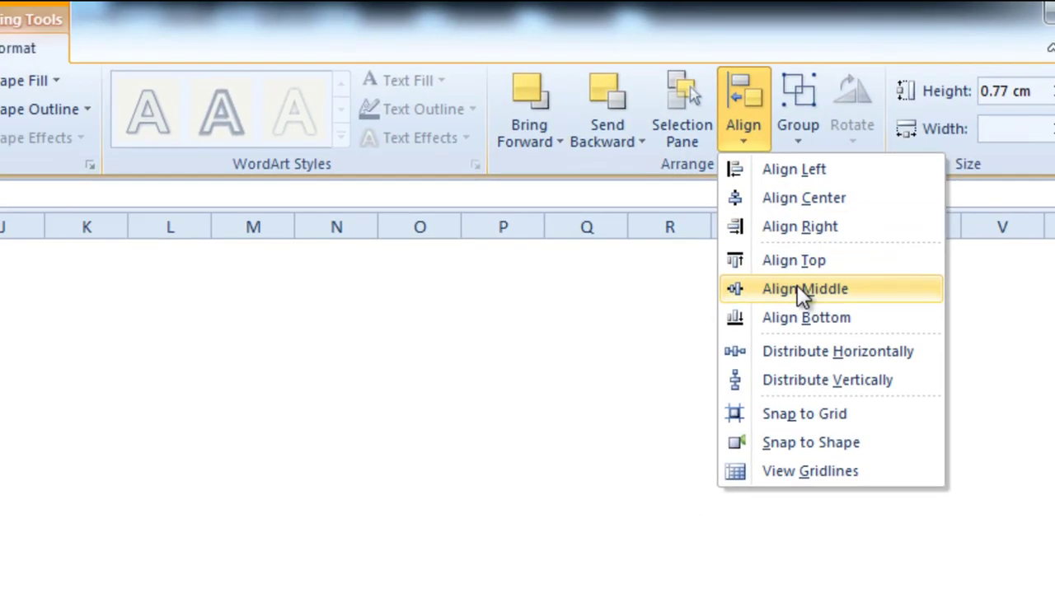
left_click(797, 285)
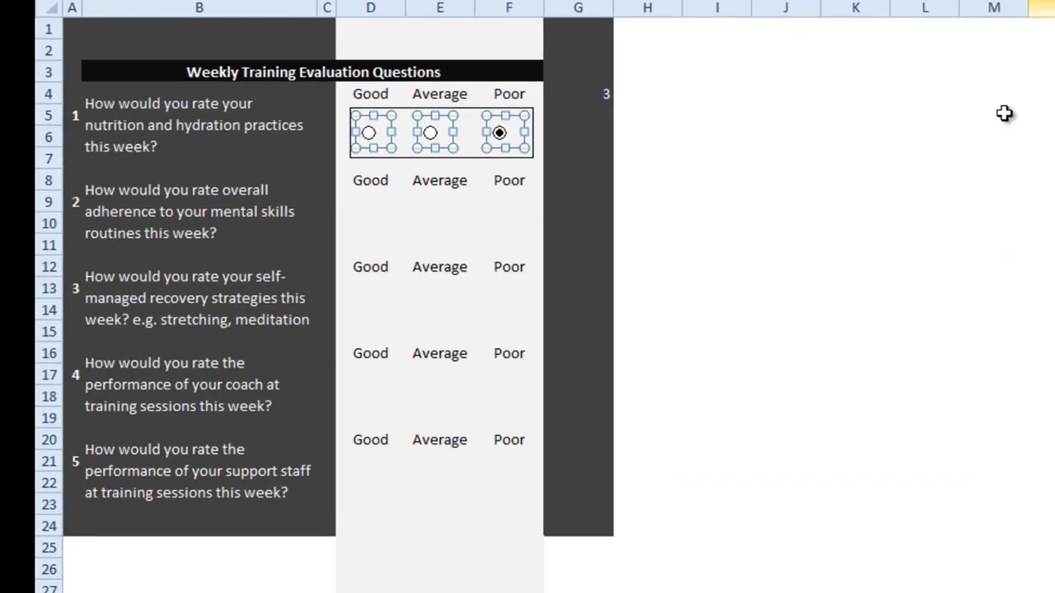
left_click(993, 136)
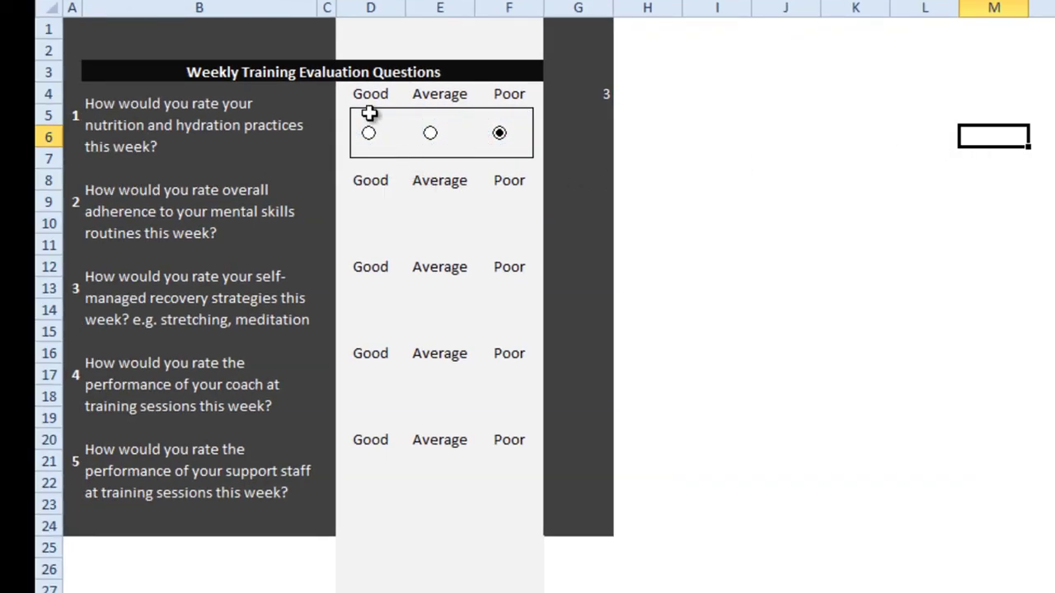
Group question 1's three option buttons together with their surrounding group box into one object.
left_click(377, 110)
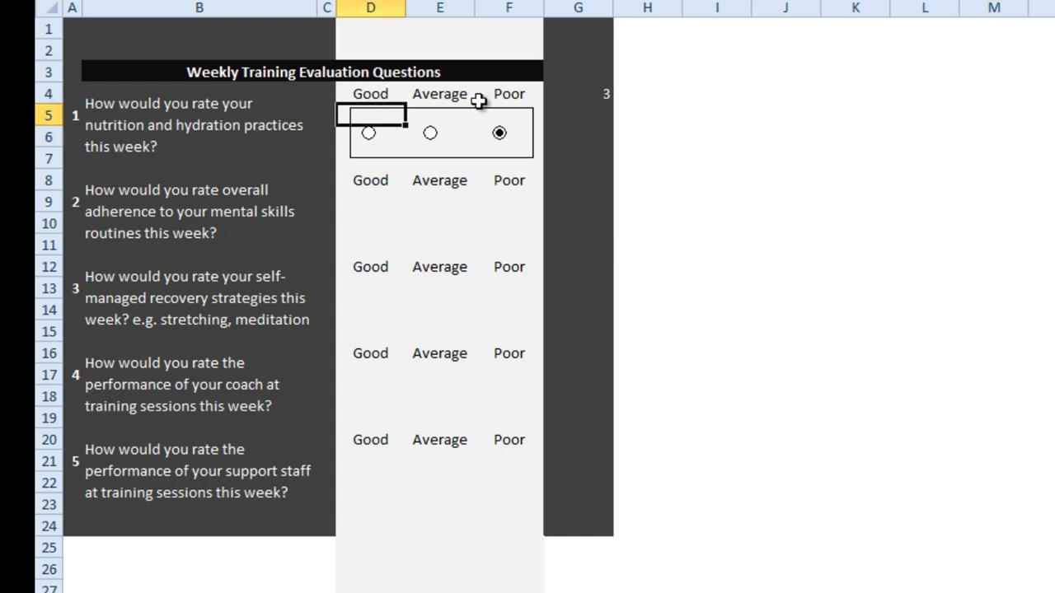
right_click(370, 135)
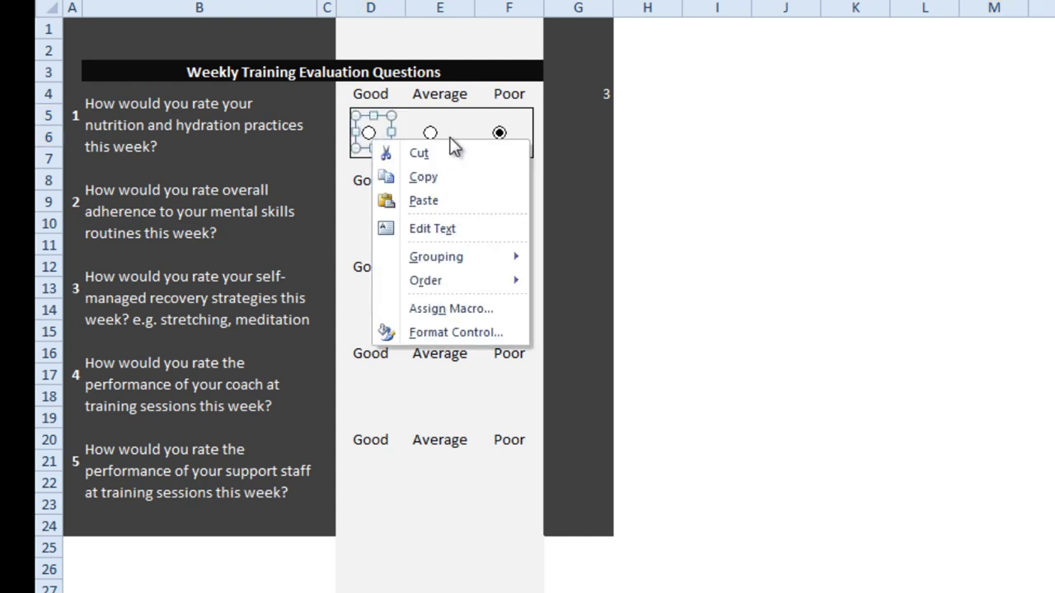
left_click(441, 133, "ctrl")
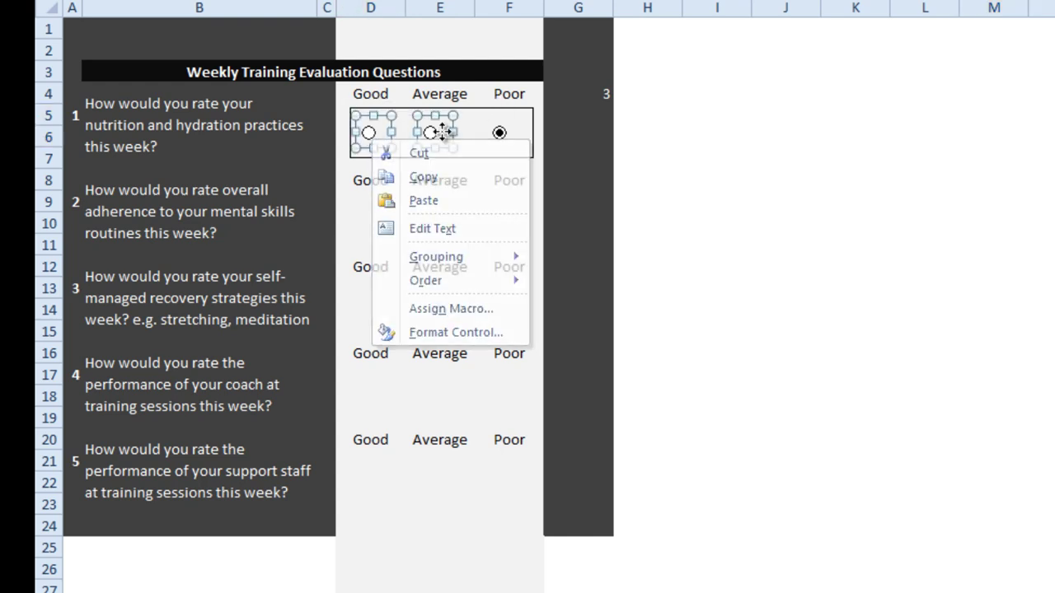
left_click(497, 130, "ctrl")
right_click(521, 123)
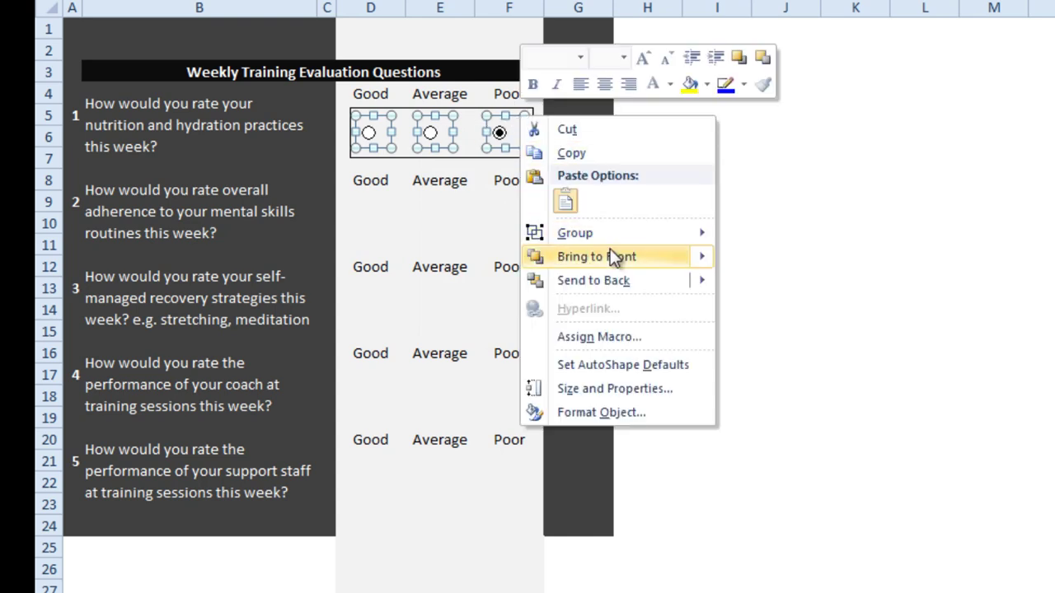
mouse_move(624, 240)
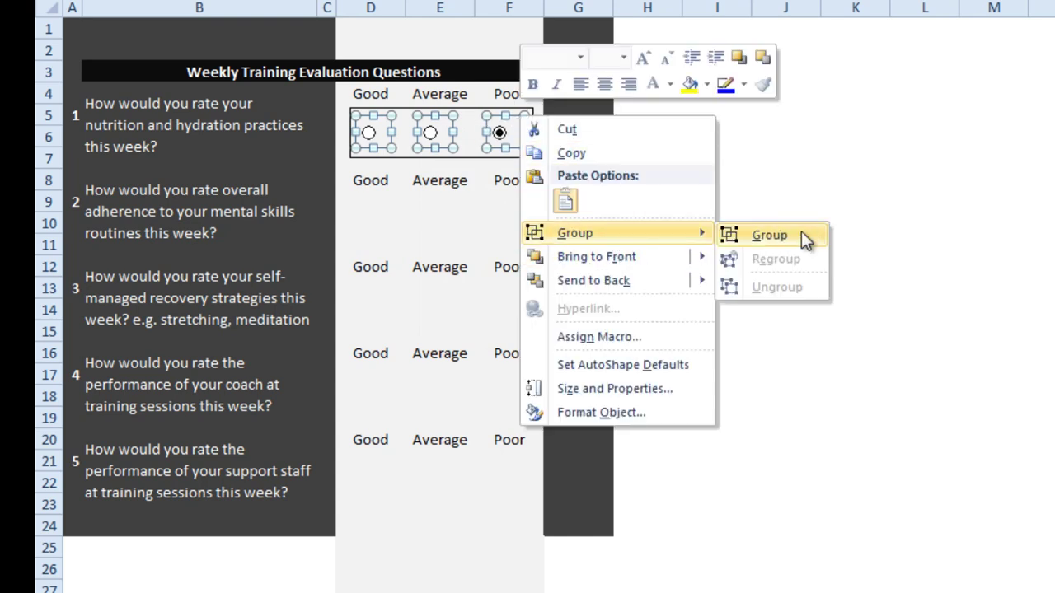
left_click(472, 109)
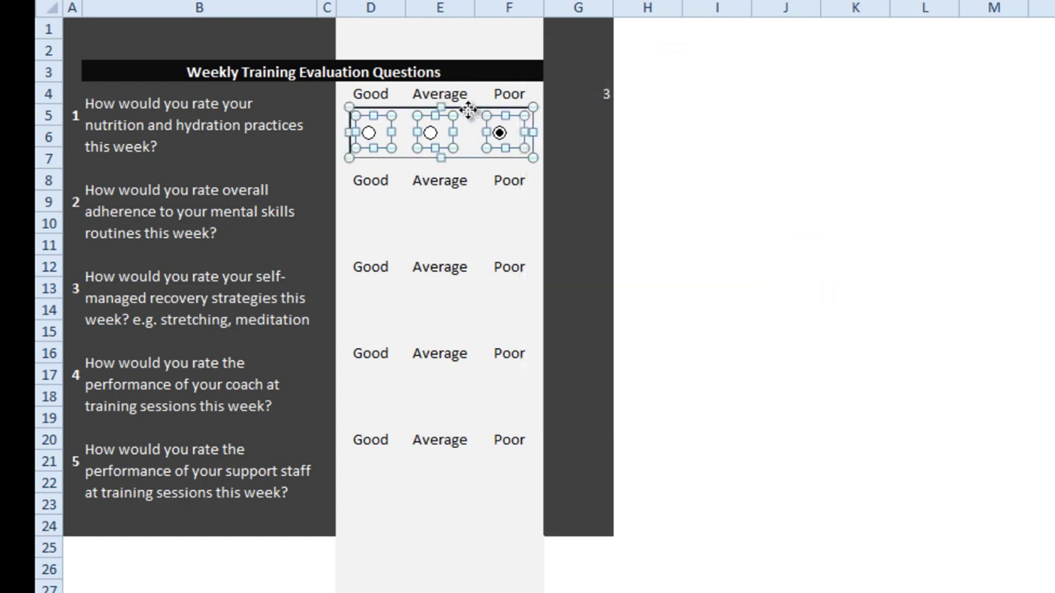
right_click(470, 110)
left_click(734, 231)
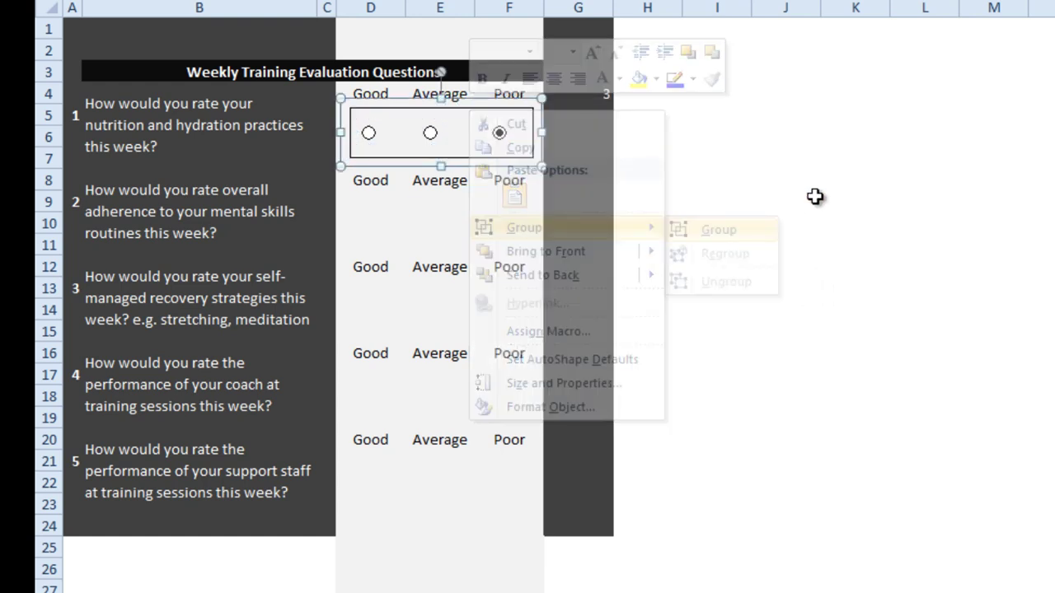
left_click(827, 188)
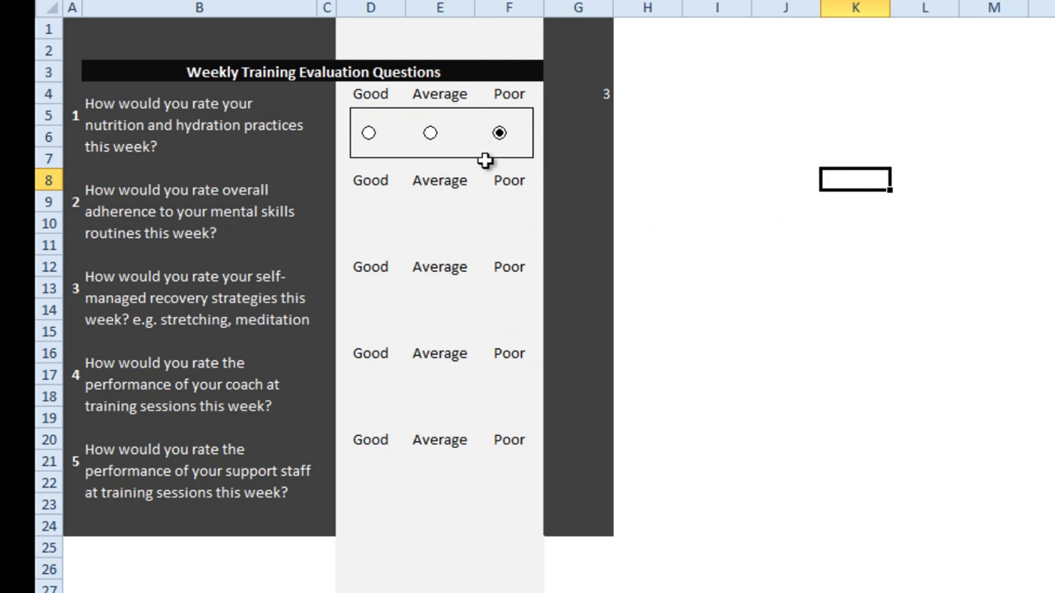
Draw a Form Control group box under question 2's Good, Average and Poor labels, spanning columns D to F, and remove its caption.
key("Left")
key("Left")
key("Down")
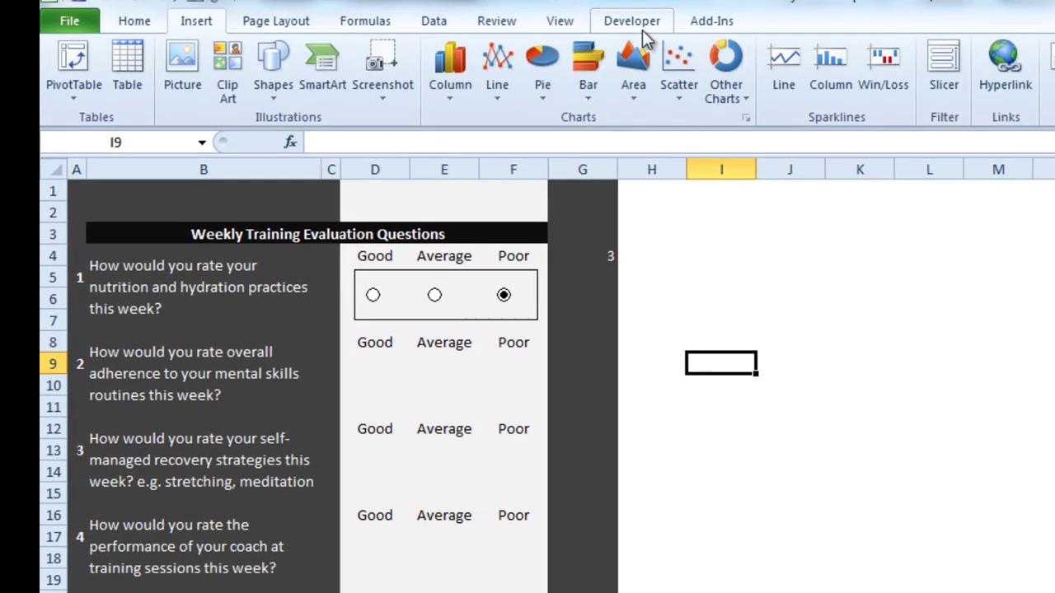
left_click(637, 25)
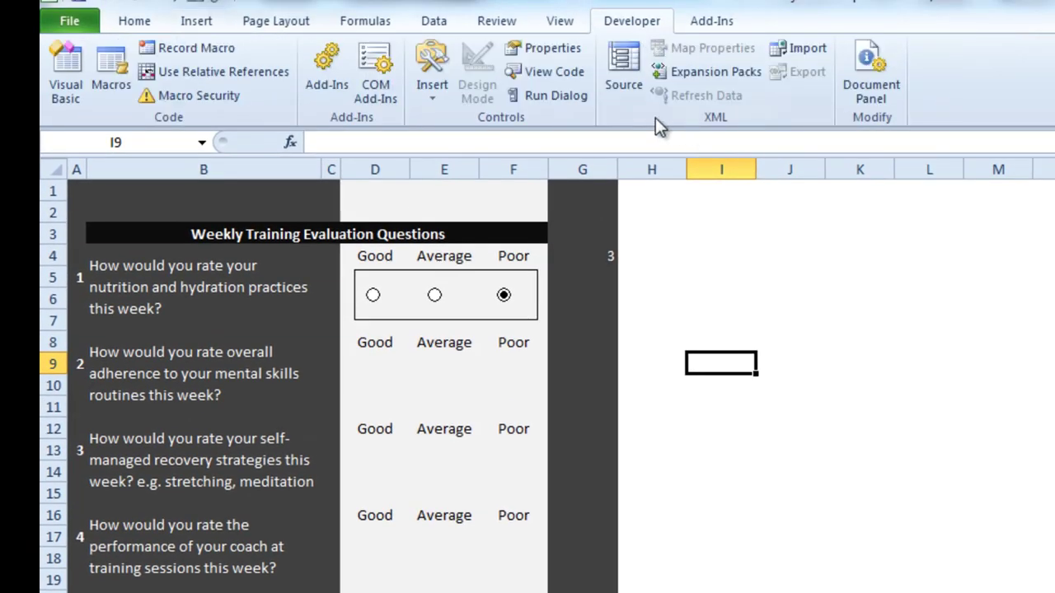
left_click(429, 91)
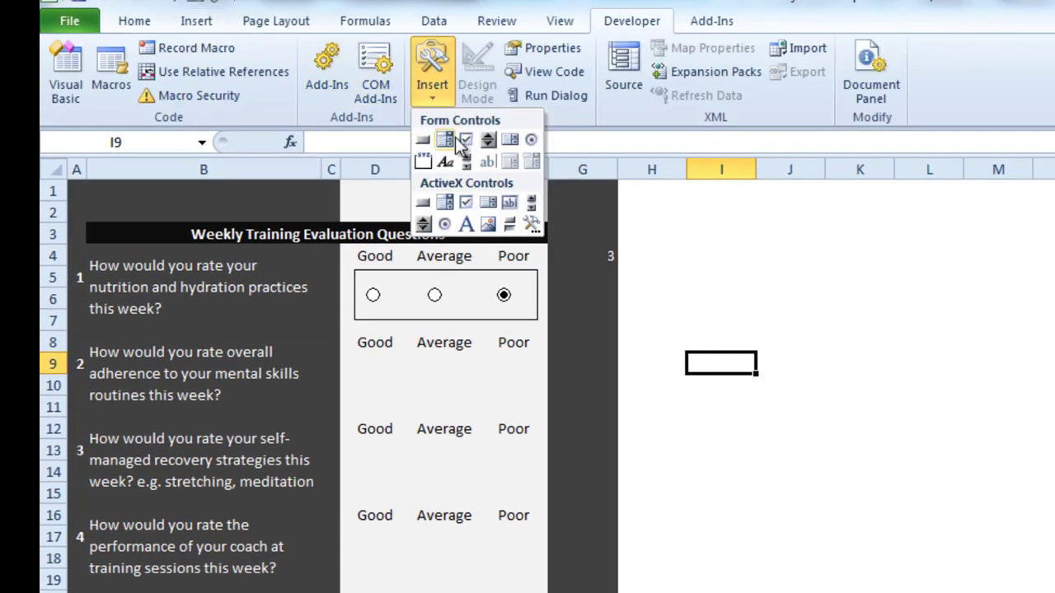
left_click(422, 160)
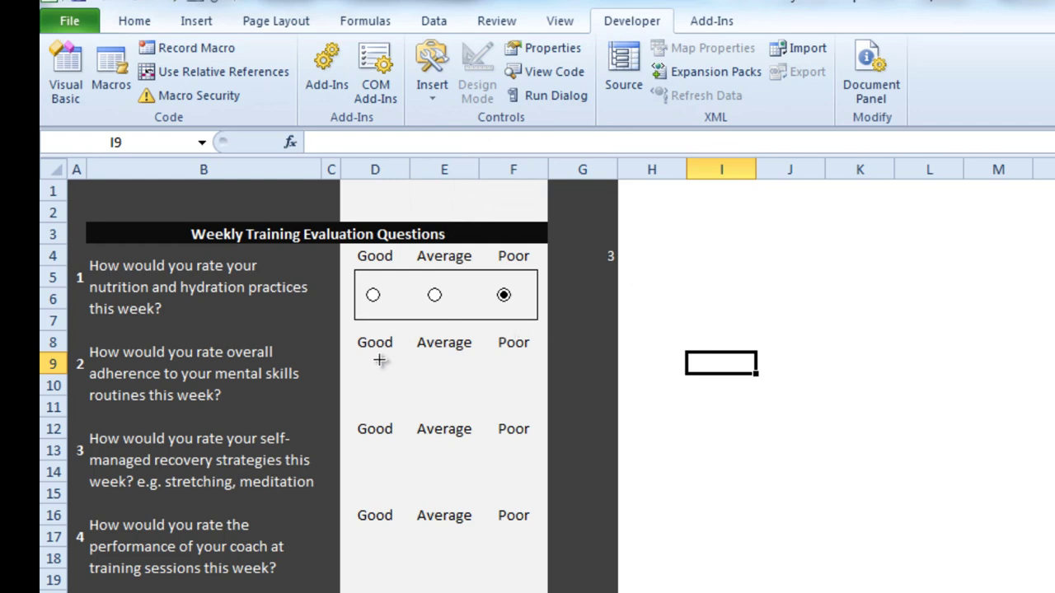
mouse_move(358, 356)
left_mouse_down()
mouse_move(586, 384)
mouse_move(535, 394)
mouse_move(535, 405)
left_mouse_up()
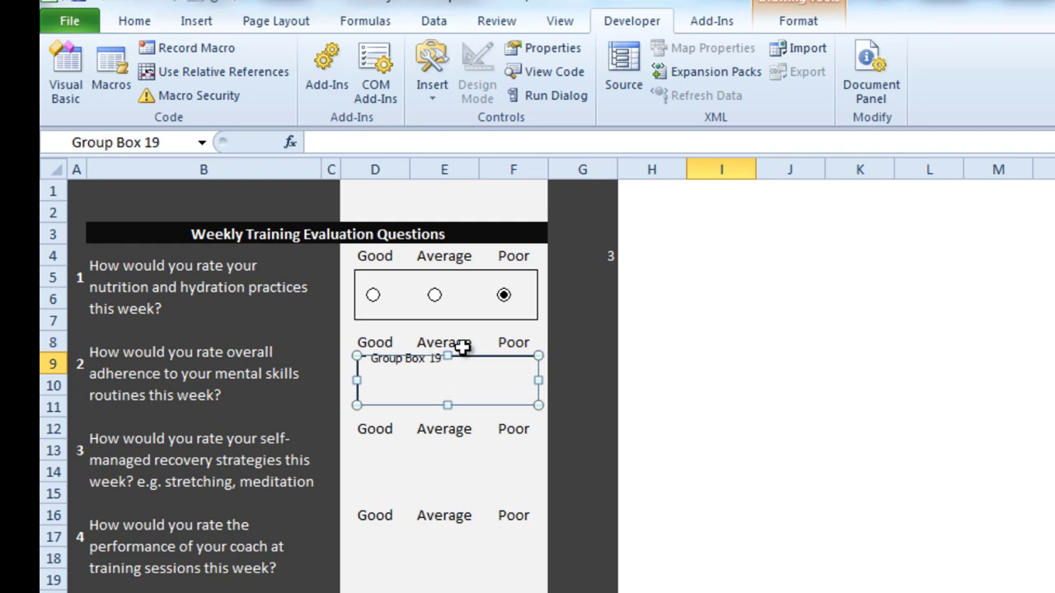
left_click(417, 361)
key("Delete")
key("Delete")
key("Delete")
key("Delete")
key("Delete")
key("Delete")
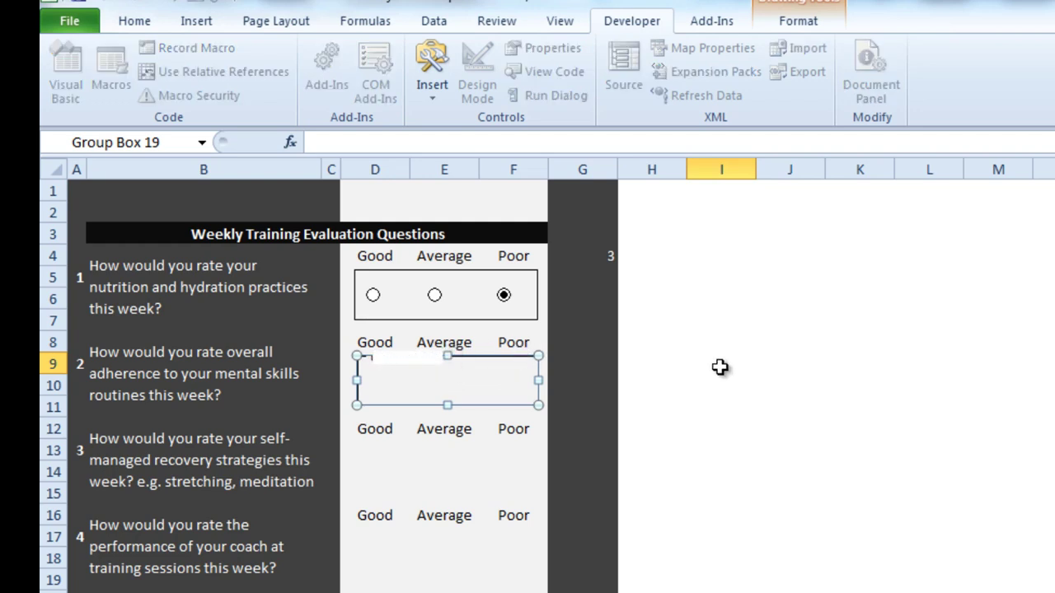
left_click(733, 363)
Draw a Form Control option button under Good inside question 2's group box and remove its caption.
left_click(430, 82)
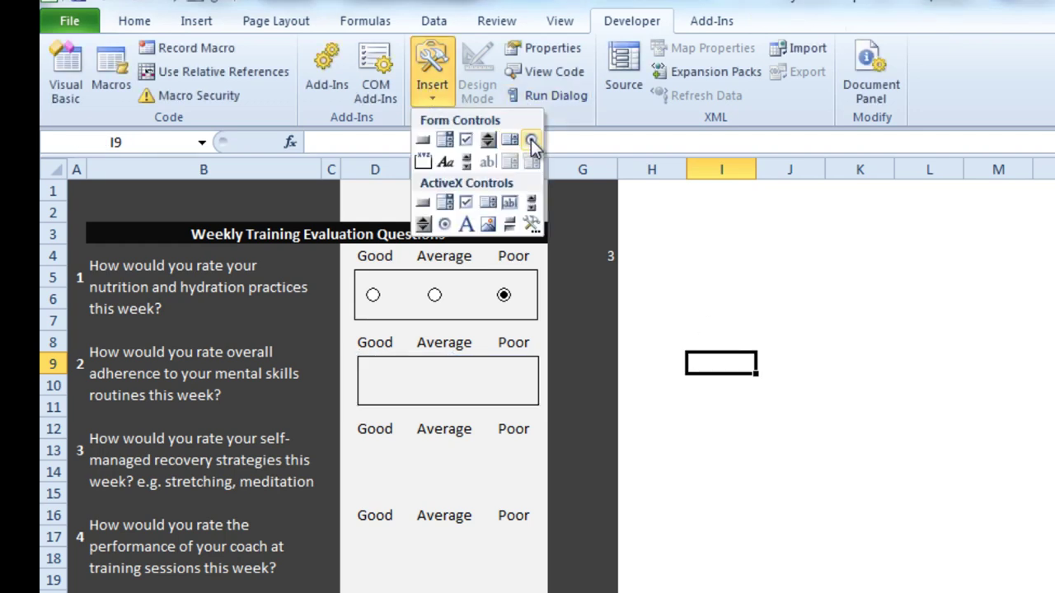
left_click(532, 140)
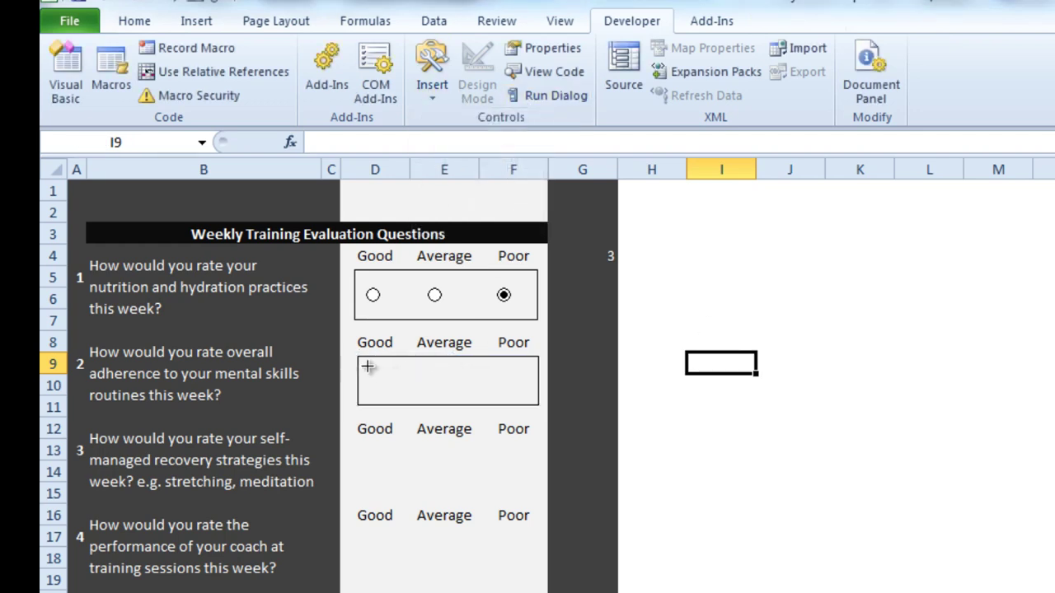
mouse_move(367, 367)
left_mouse_down()
mouse_move(420, 394)
mouse_move(410, 398)
left_mouse_up()
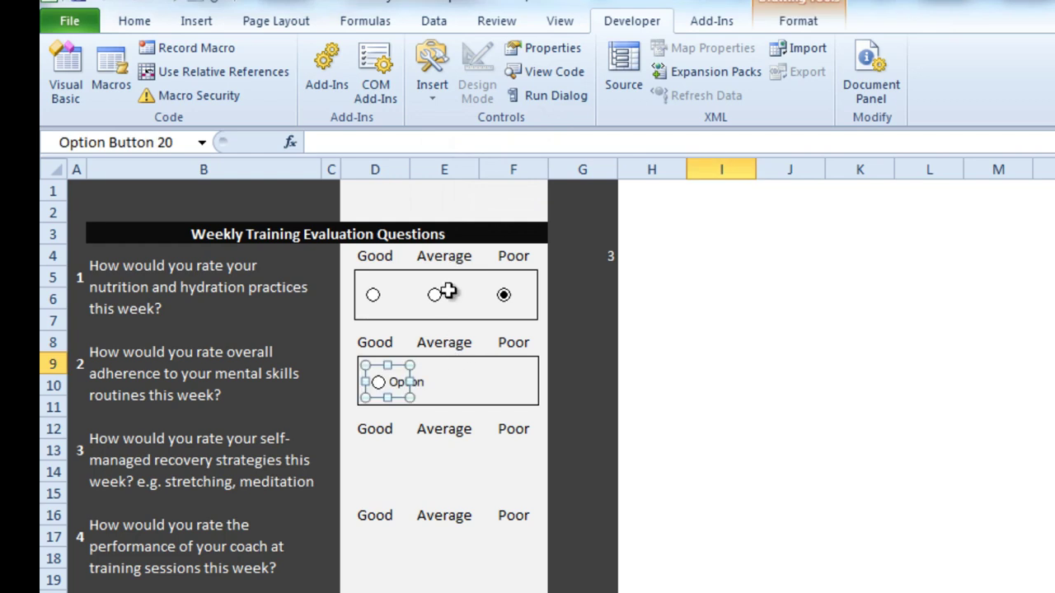
left_click(396, 382)
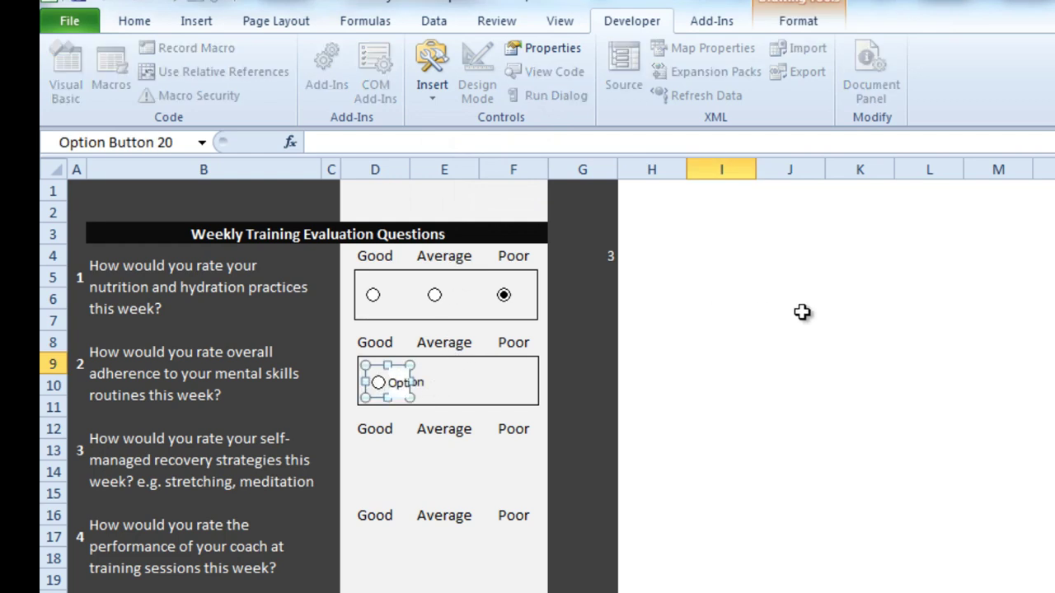
left_click(802, 311)
Draw a Form Control option button under Average inside question 2's group box and remove its caption.
left_click(445, 99)
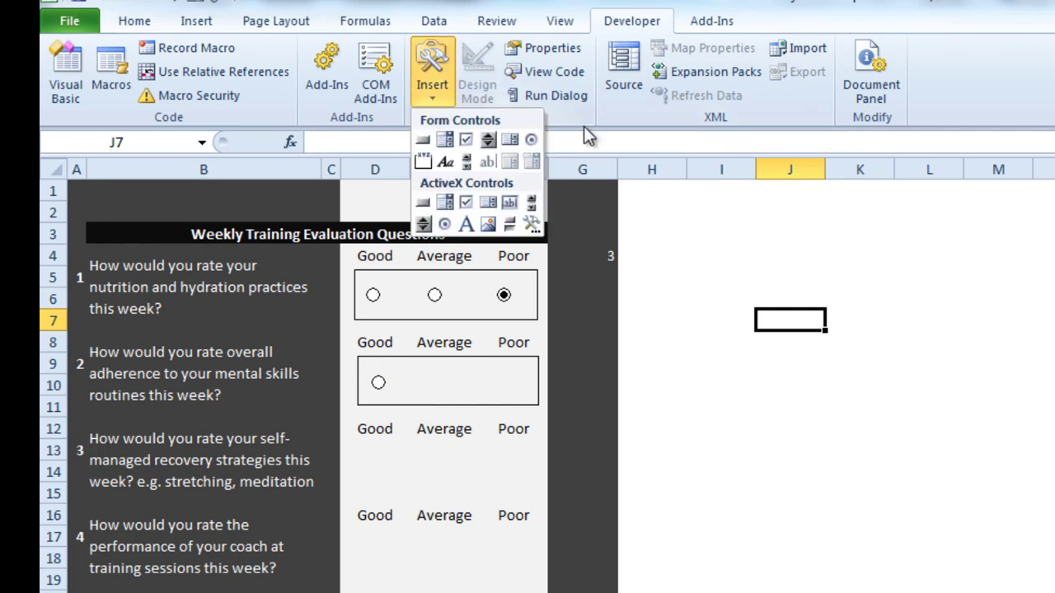
left_click(531, 139)
mouse_move(426, 367)
left_mouse_down()
mouse_move(457, 405)
mouse_move(467, 397)
left_mouse_up()
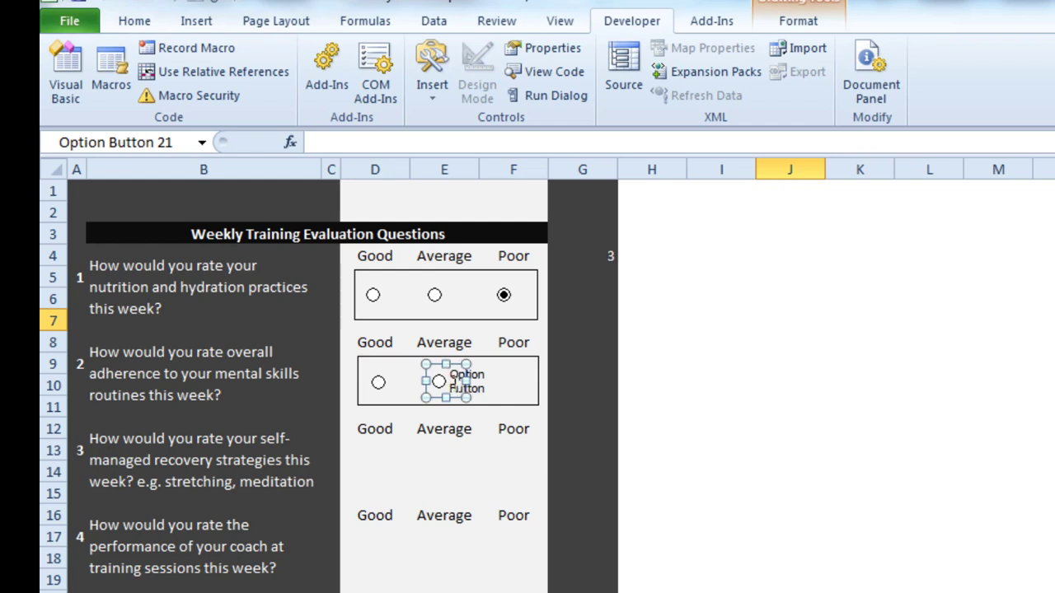
left_click(459, 381)
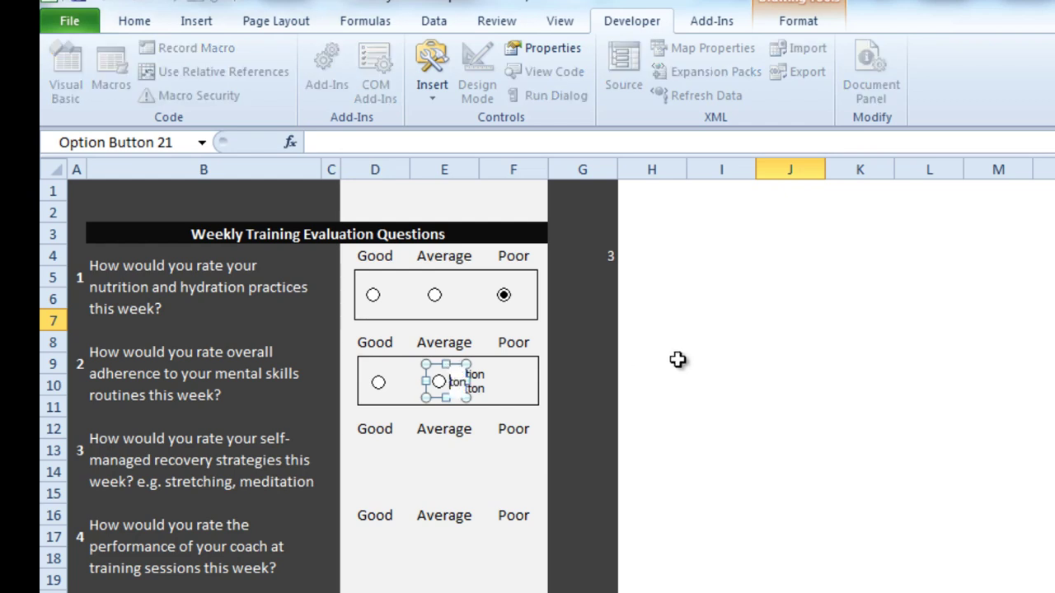
key("BackSpace")
left_click(677, 360)
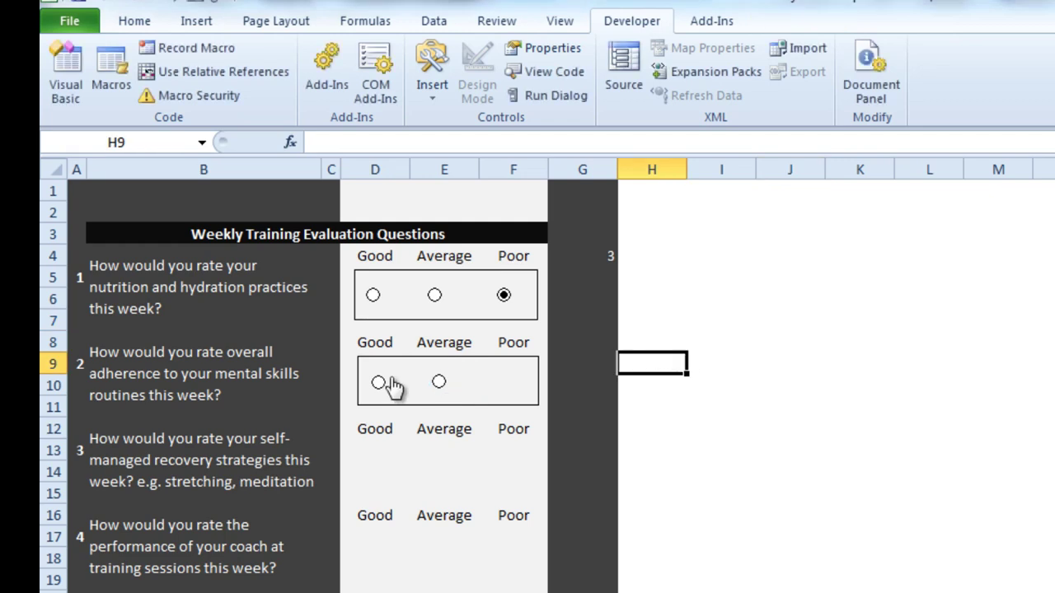
Draw a Form Control option button under Poor inside question 2's group box and remove its caption.
left_click(437, 78)
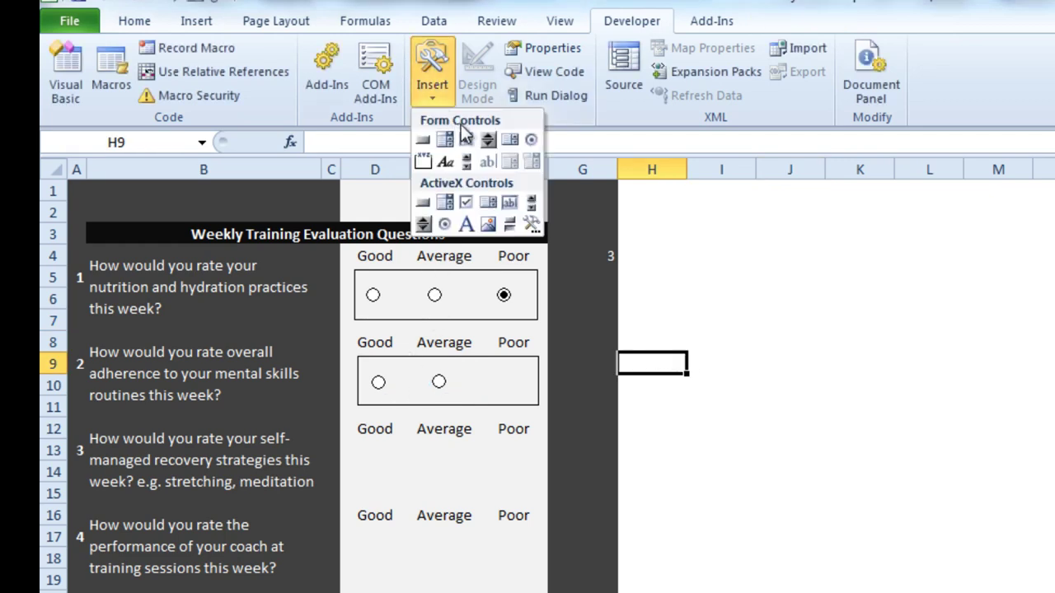
left_click(531, 137)
left_click_drag(493, 365, 538, 402)
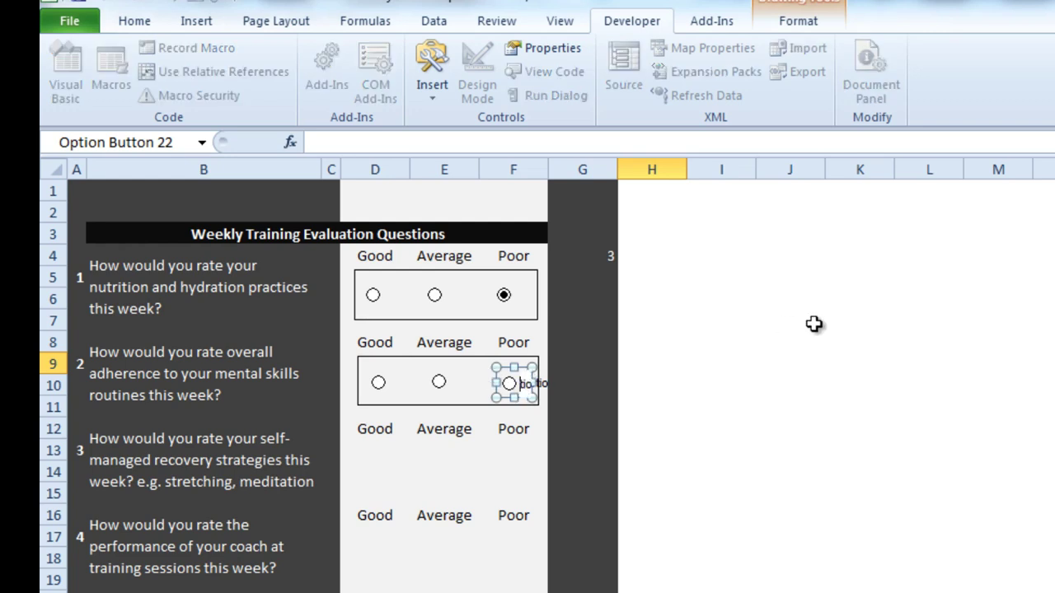
left_click(766, 402)
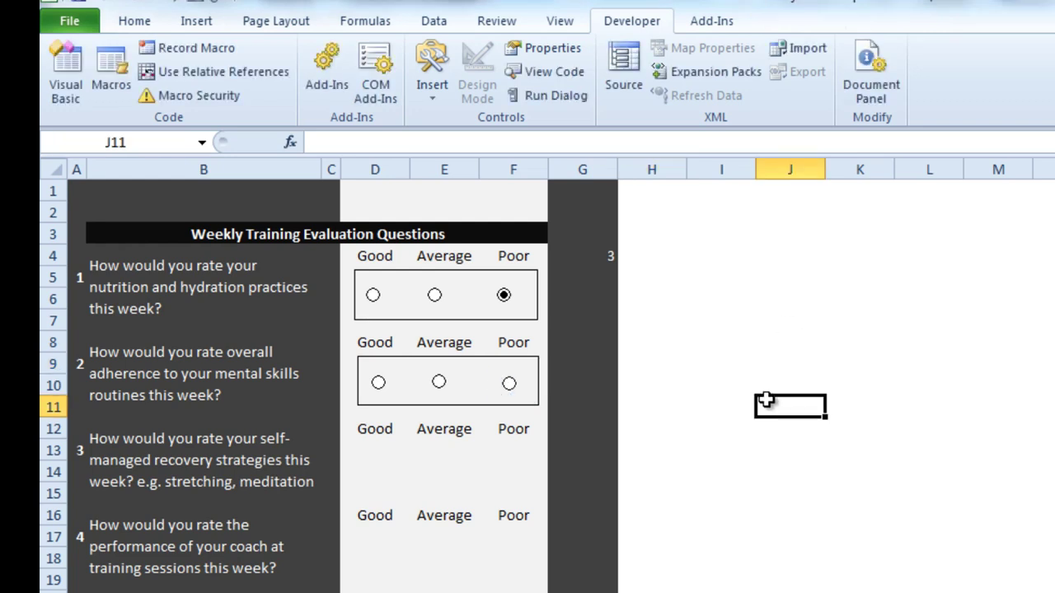
Link question 2's Good option button to cell $G$5 through its control formatting.
right_click(375, 383)
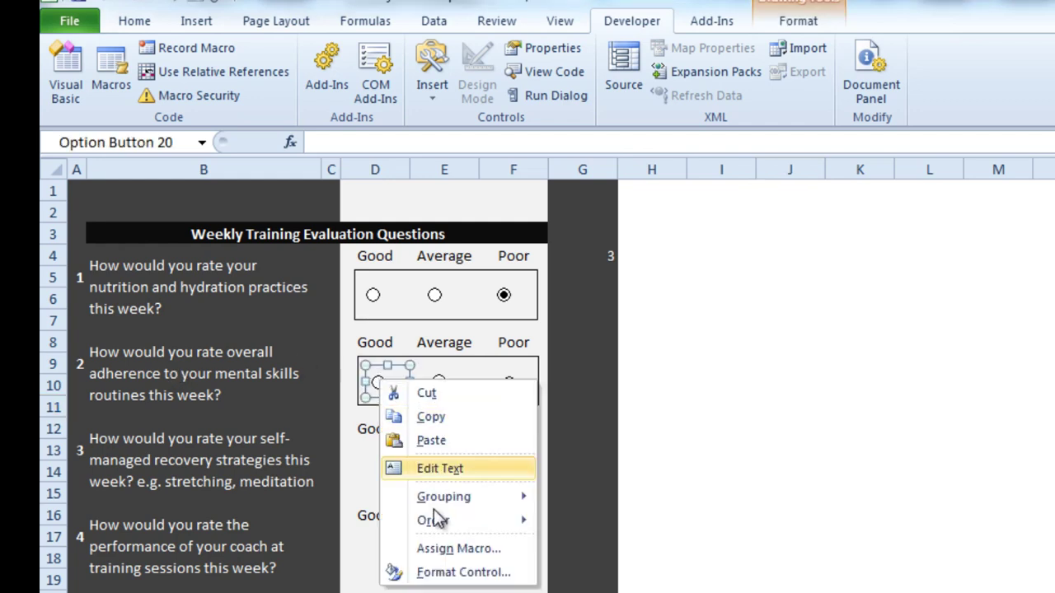
left_click(449, 572)
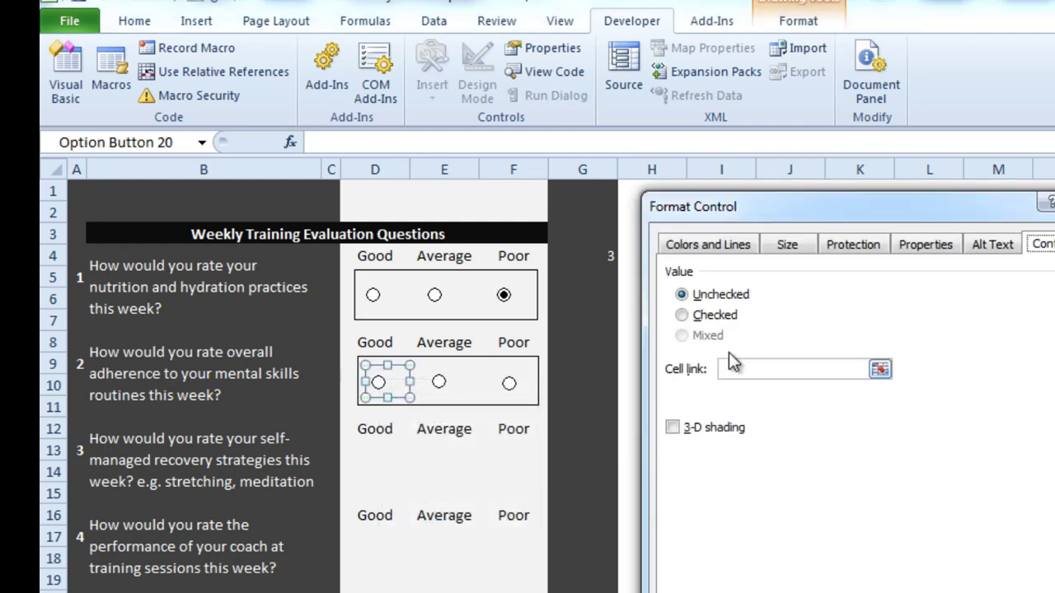
left_click(881, 368)
left_click(593, 273)
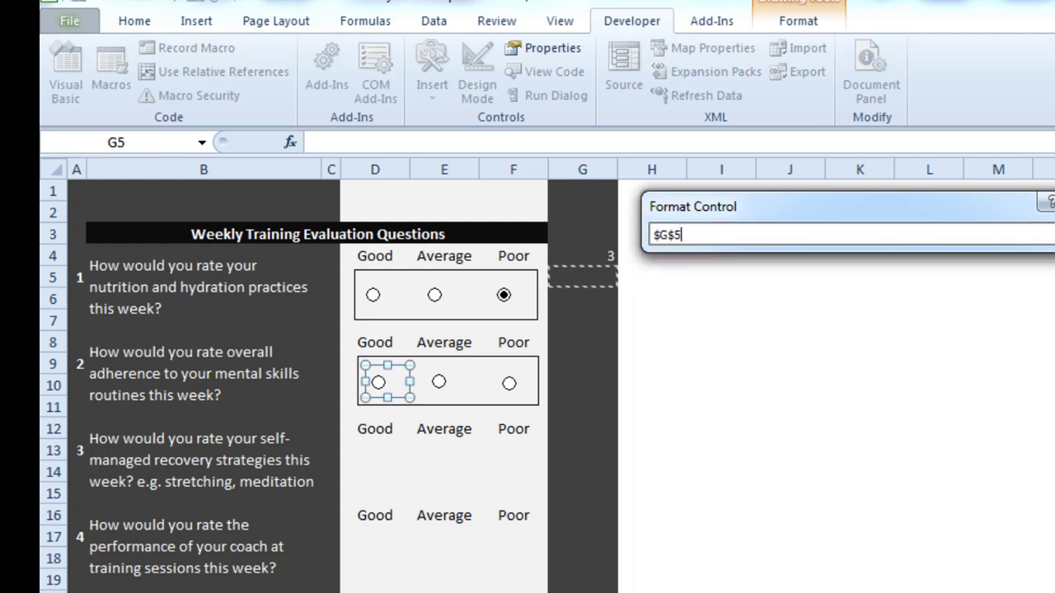
key("Return")
key("Return")
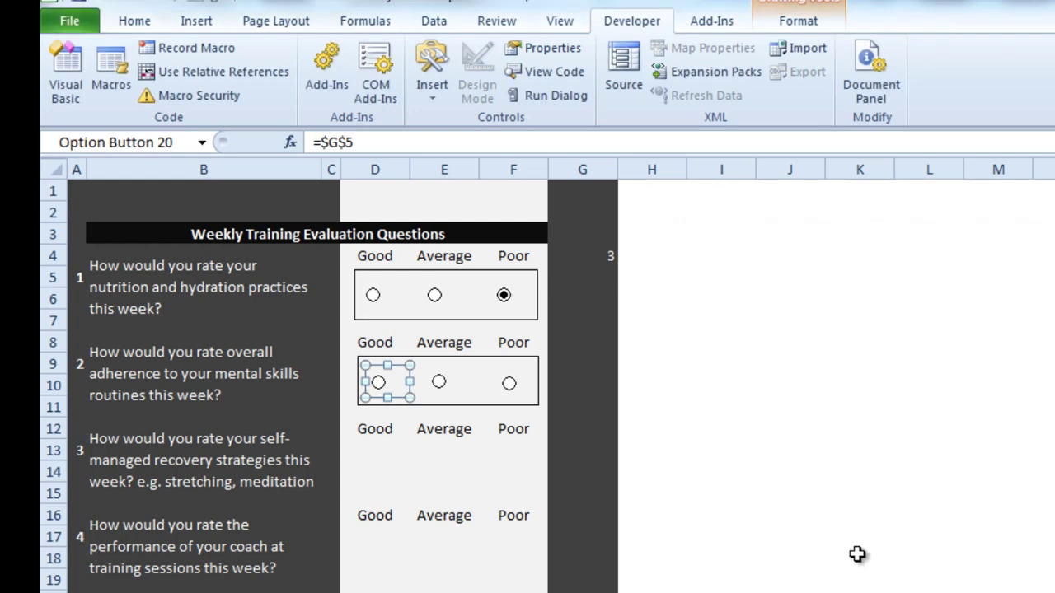
left_click(857, 557)
Test question 2's Good, Average and Poor options against the linked cell G5, finishing on Average.
left_click(378, 384)
left_click(437, 384)
left_click(504, 392)
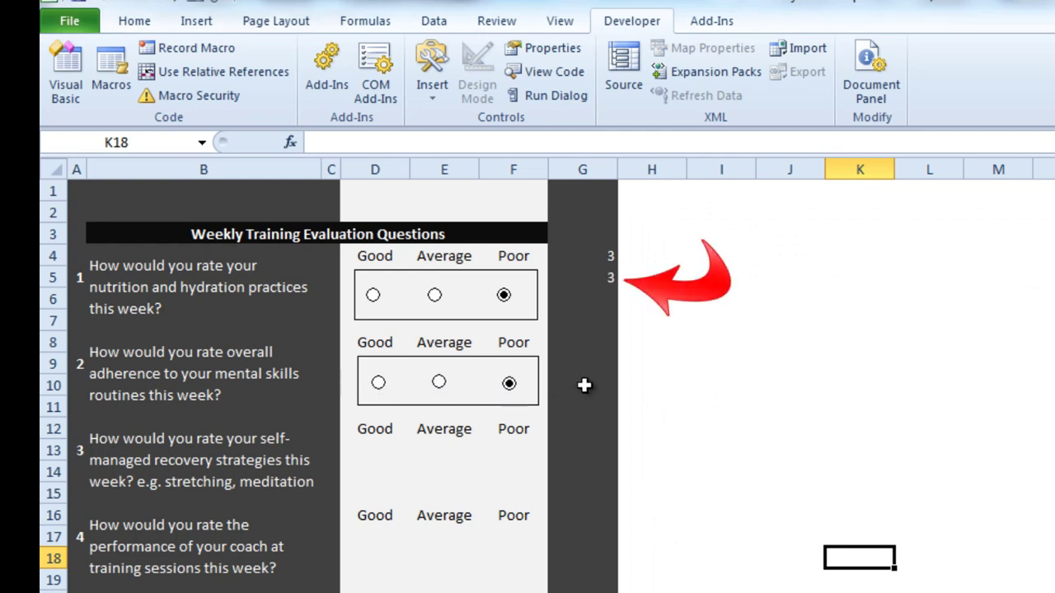
left_click(437, 384)
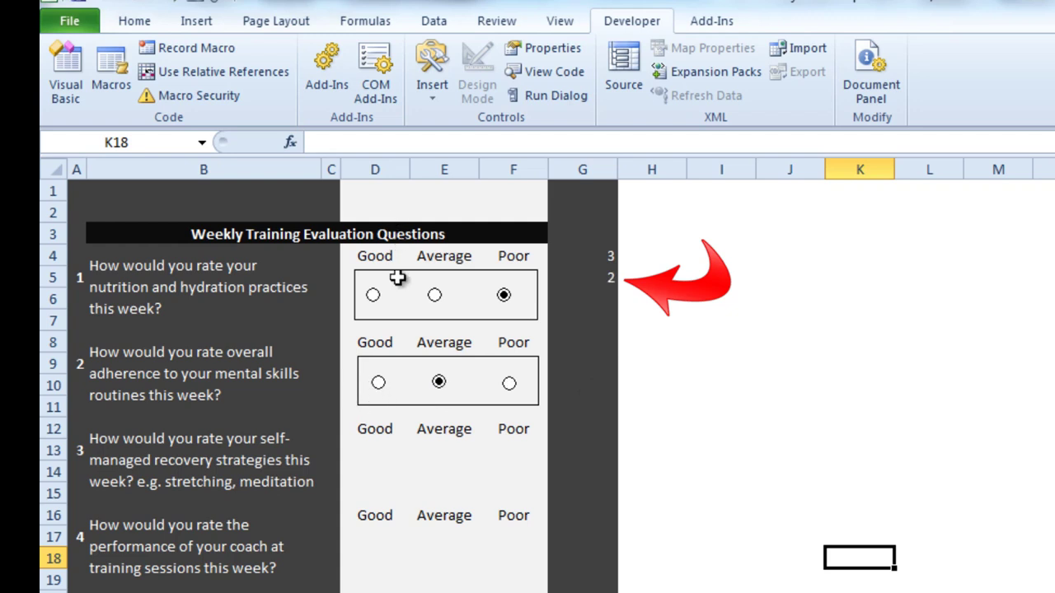
left_click(707, 378)
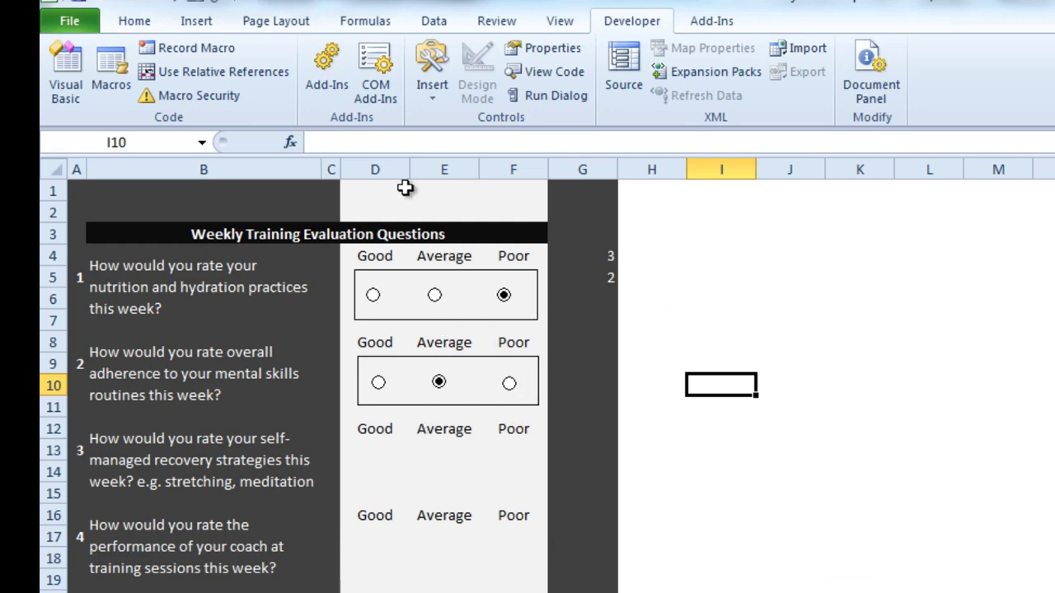
Copy the dark formatting of cell G24 onto the rating area D4:F24 with Format Painter.
left_click_drag(352, 191, 551, 592)
left_click(528, 515)
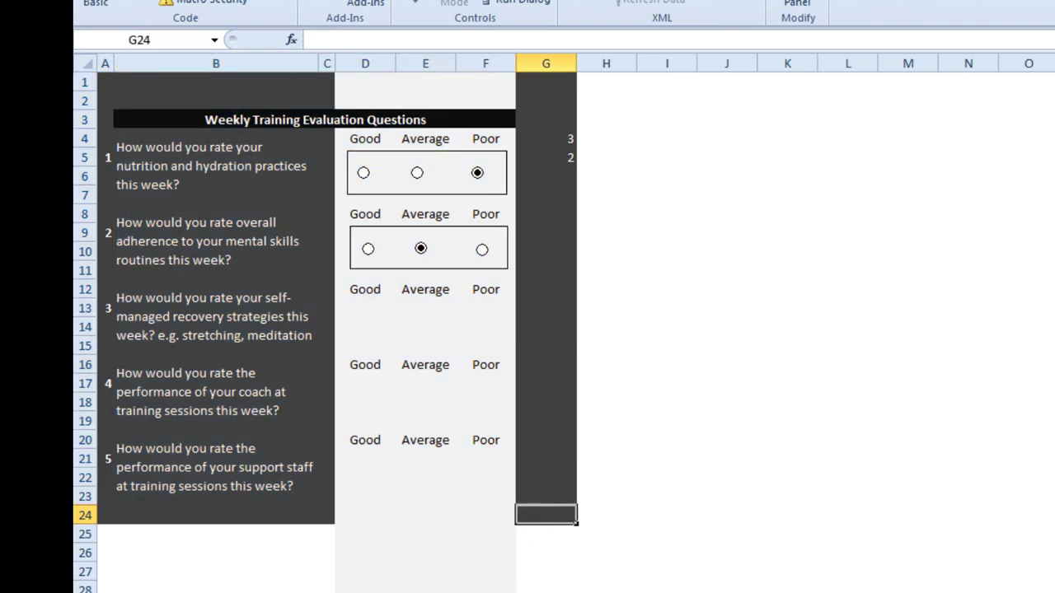
left_click(141, 0)
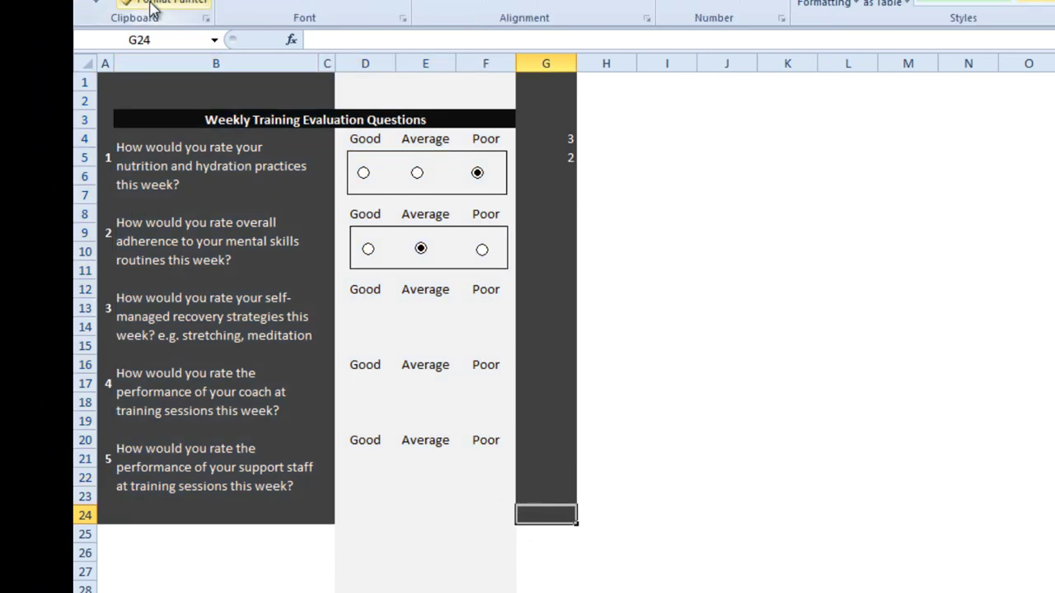
left_click(156, 2)
mouse_move(499, 514)
left_mouse_down()
mouse_move(404, 466)
mouse_move(388, 138)
left_mouse_up()
left_click(816, 228)
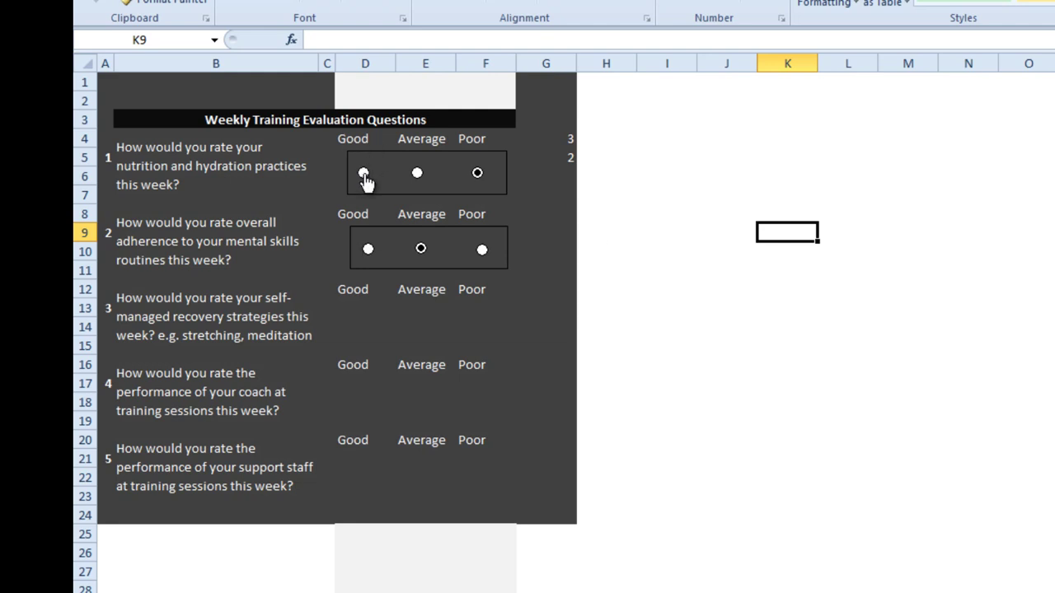
Test question 1's option buttons against cell G4 on the dark background, finishing on Poor.
left_click(418, 176)
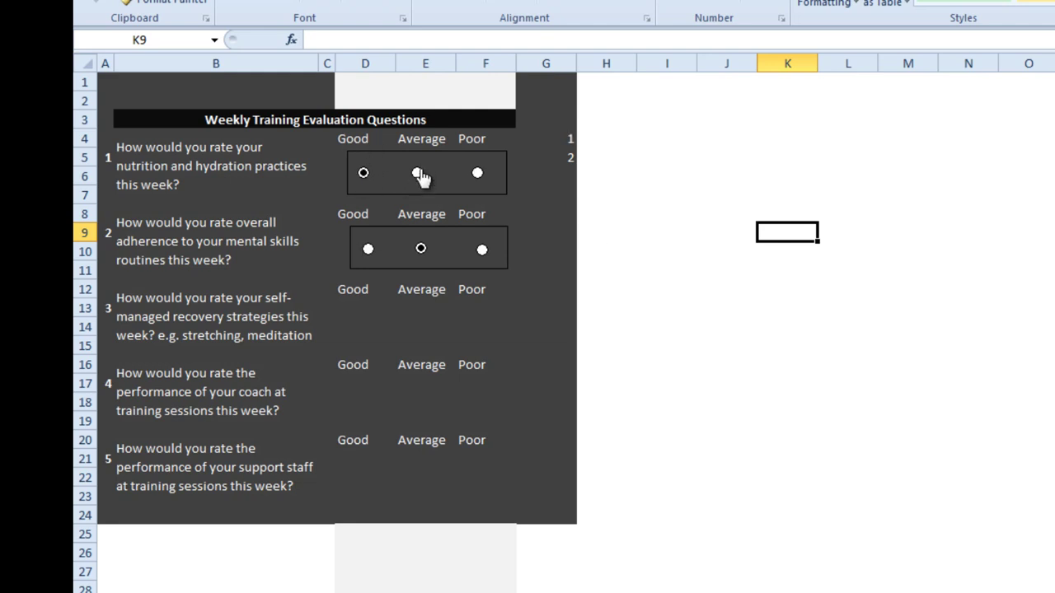
left_click(479, 177)
Fill cells D1:F2 above the title with the dark grey that matches the rest of the form.
left_click_drag(506, 99, 365, 84)
left_click(377, 3)
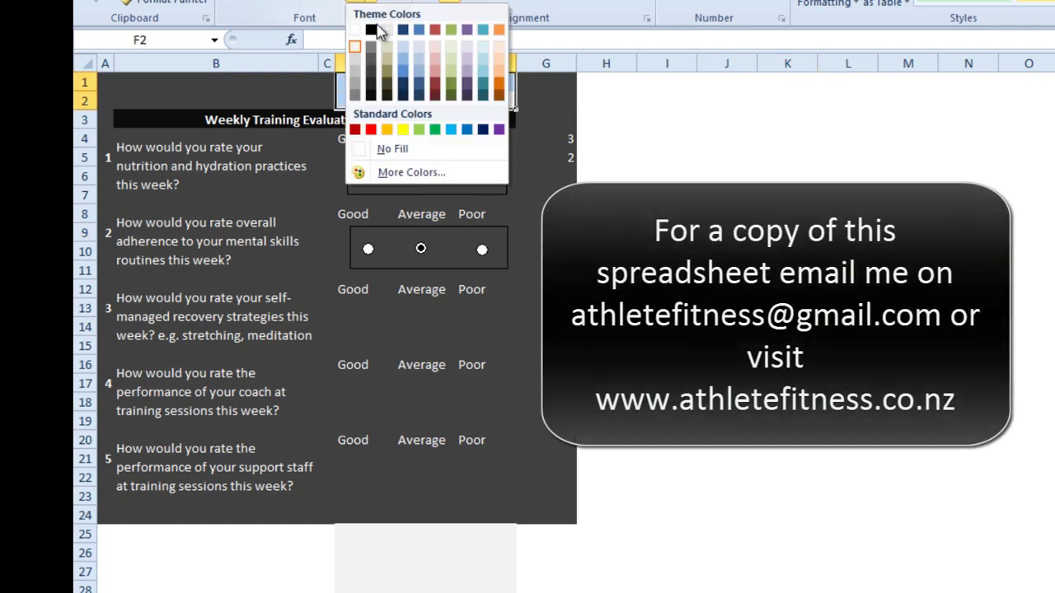
left_click(370, 71)
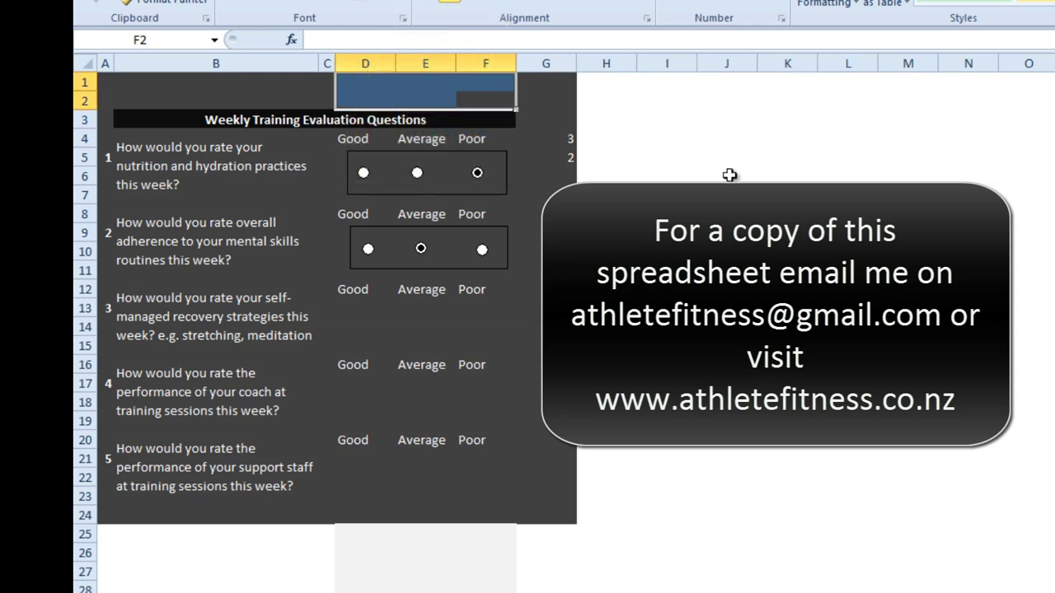
left_click(729, 174)
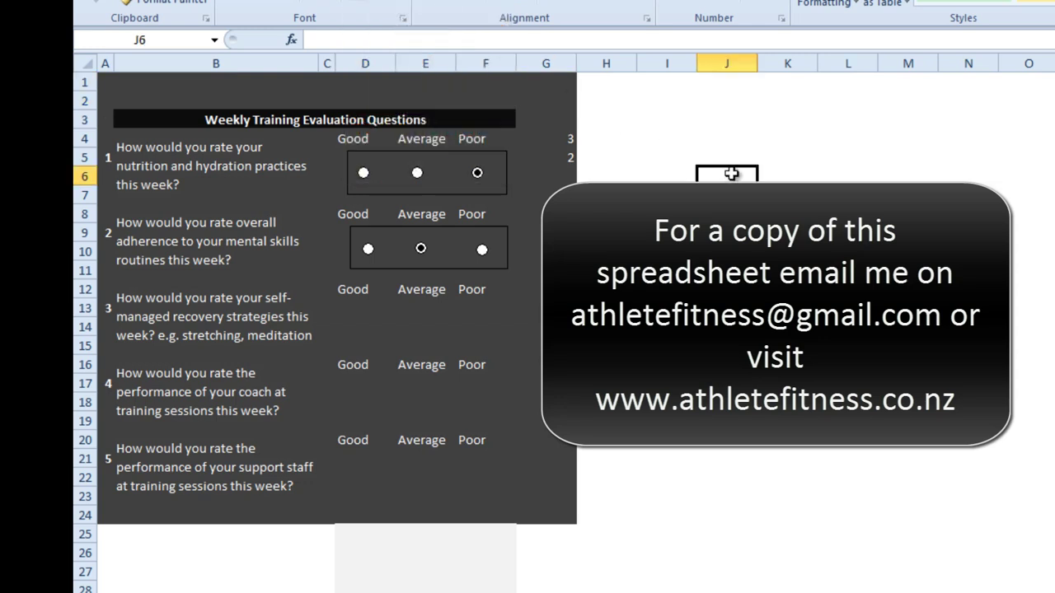